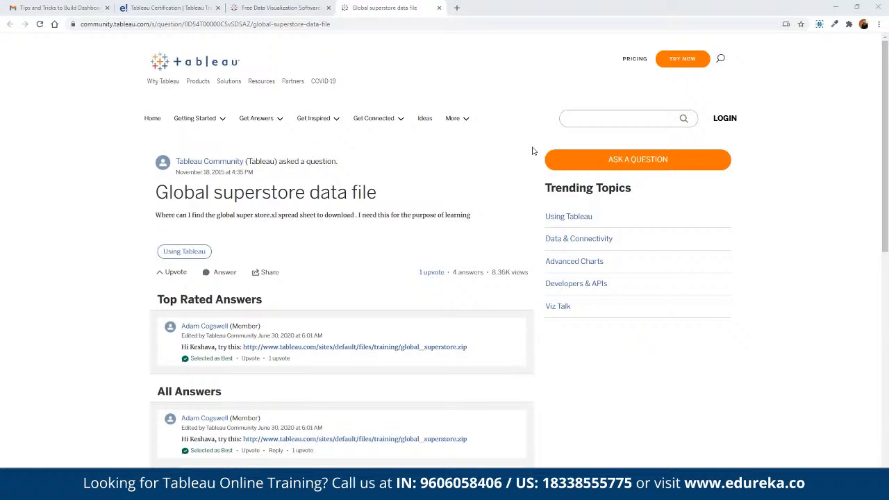
- Switch to Tableau Public and connect to the Excel workbook Global Superstore Orders 2016.xlsx in Downloads
key(alt+Tab)
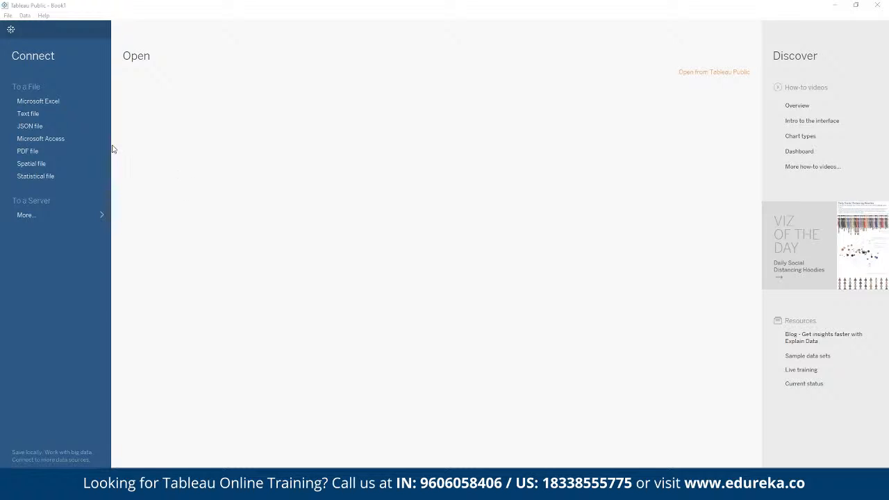
click(48, 103)
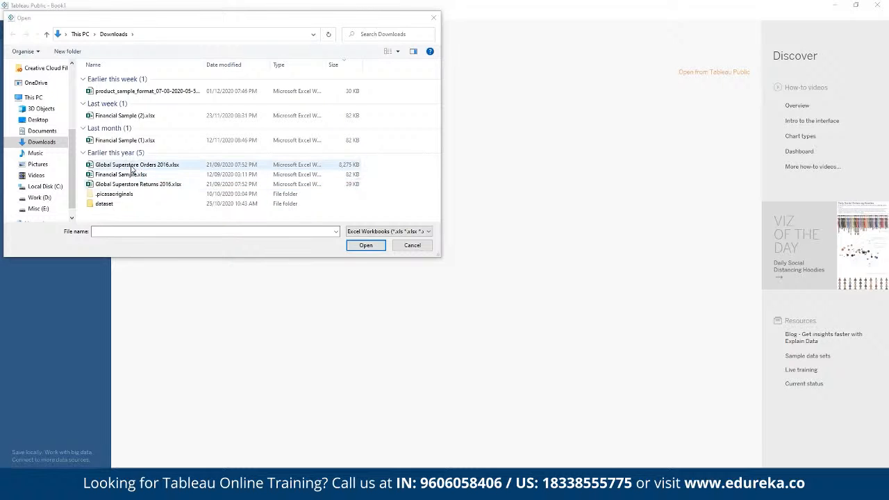
click(132, 166)
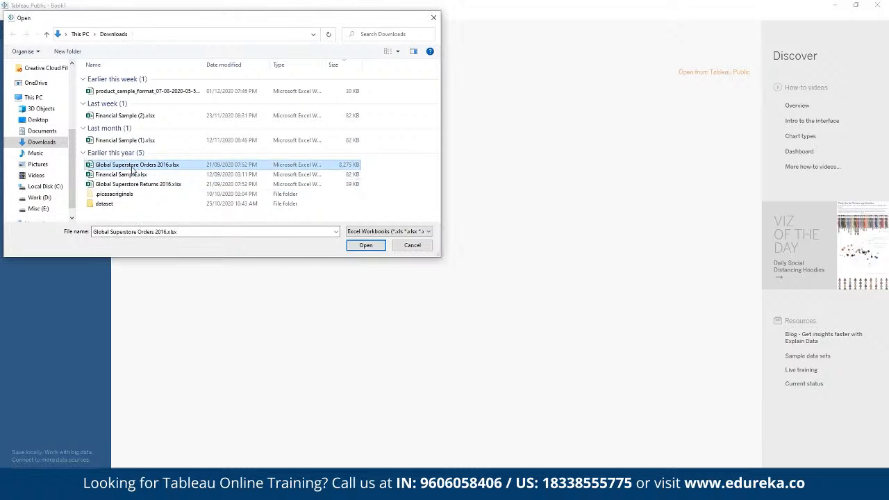
click(367, 246)
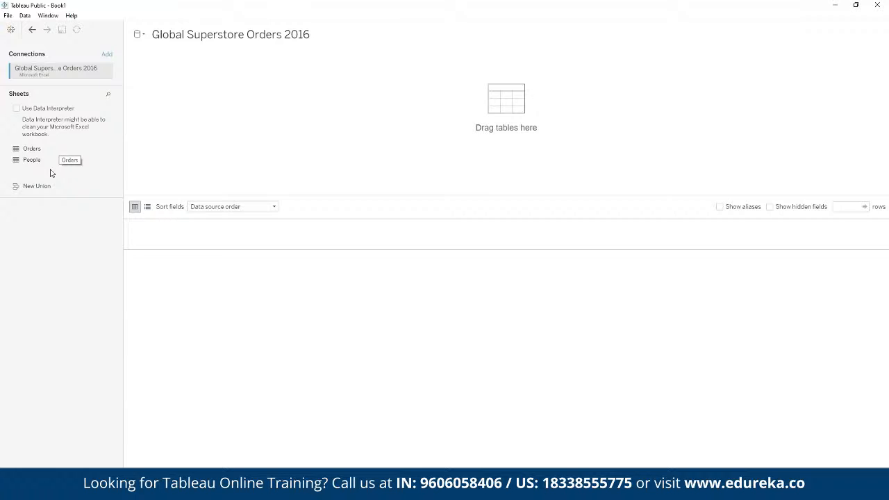
- Add the Orders sheet to the data source and look through its preview rows
click(30, 150)
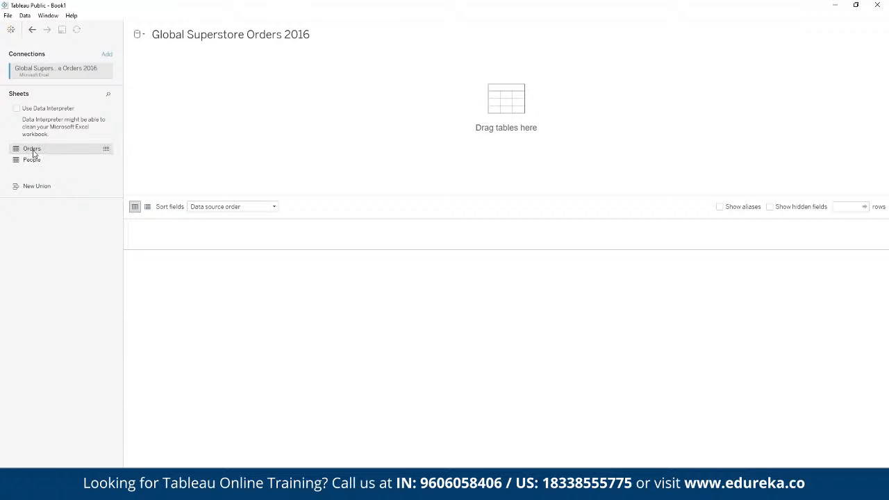
double_click(32, 150)
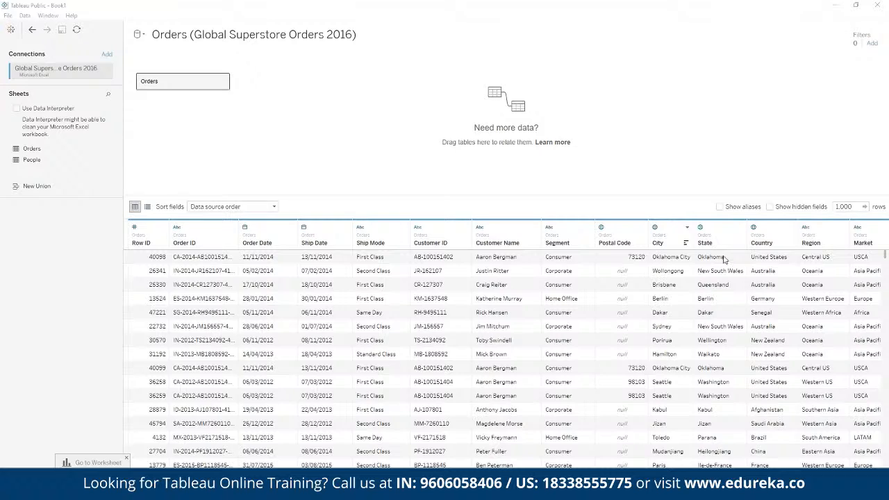
scroll(725, 300, down, 5)
scroll(725, 300, down, 10)
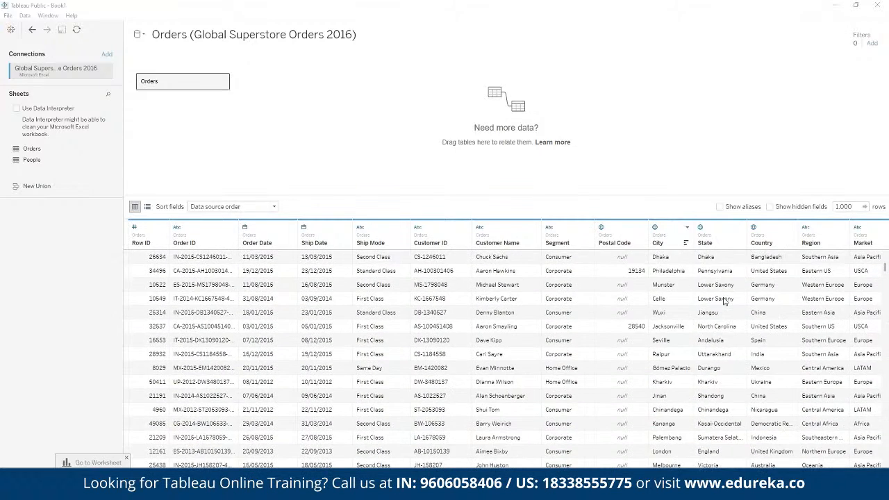
- Add the People table related to Orders by Region, and remove it from the data model again
click(31, 160)
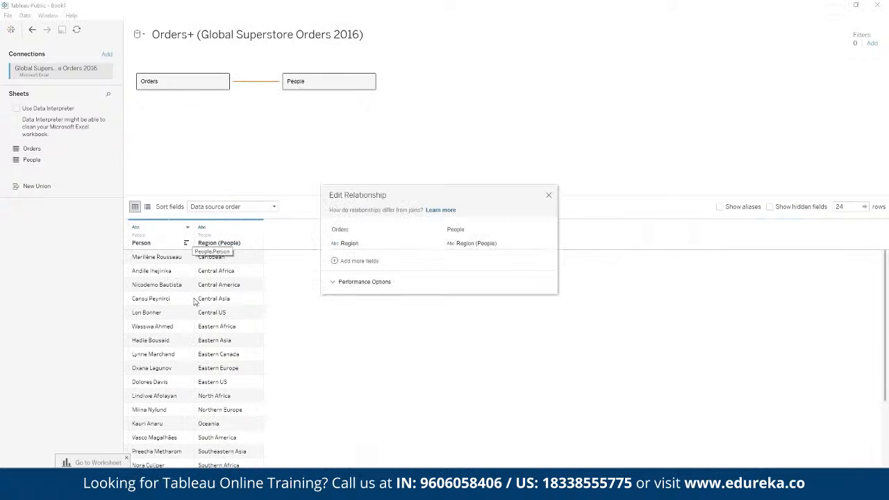
click(549, 197)
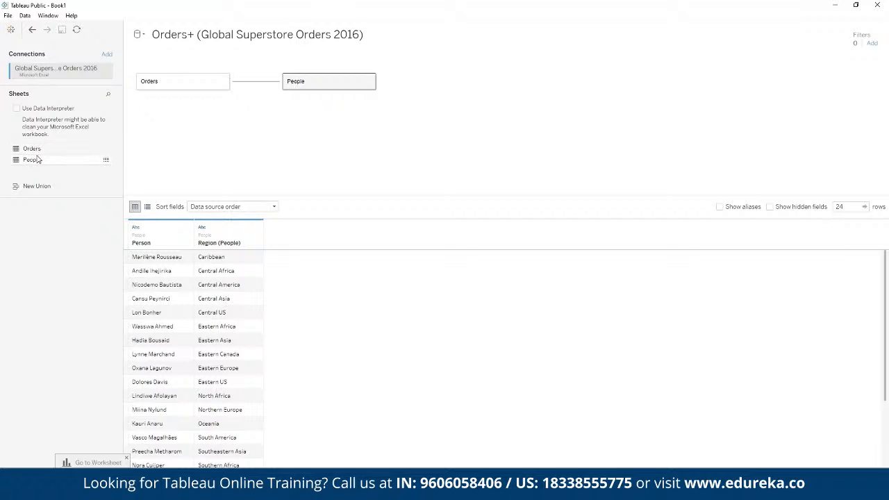
right_click(328, 85)
click(362, 114)
click(41, 152)
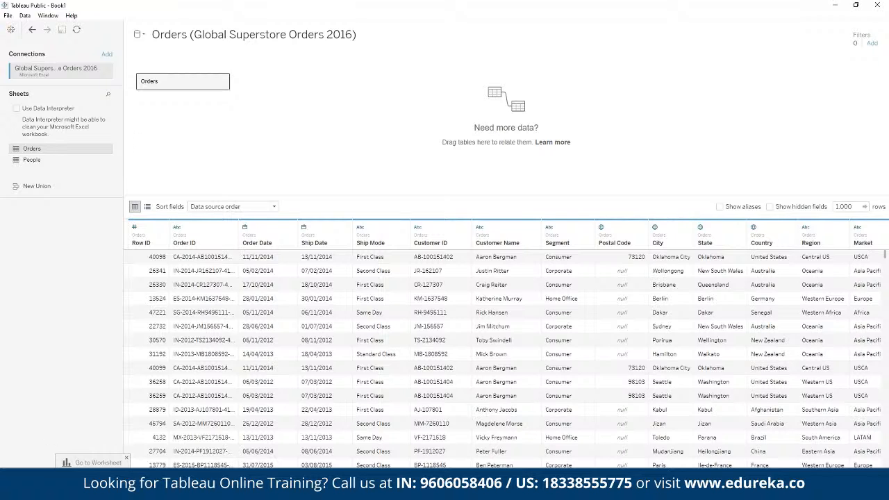
- Go from the data source page to the Sheet 1 worksheet
click(76, 474)
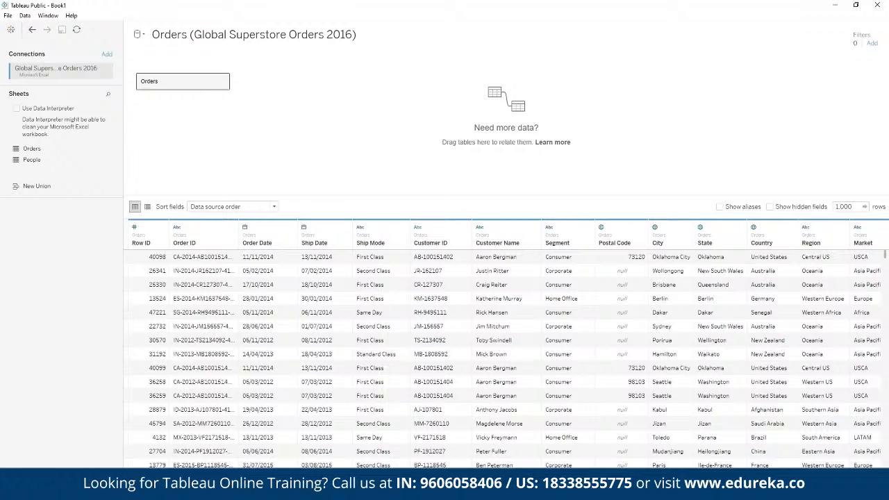
click(64, 476)
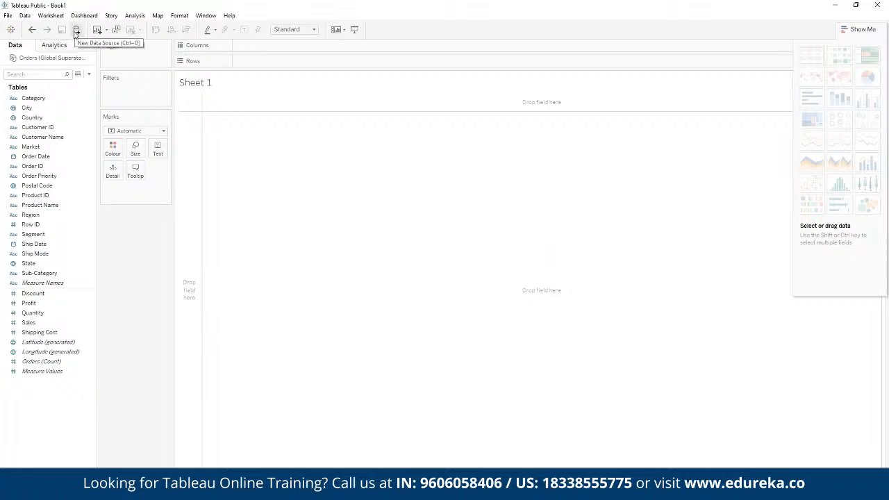
click(8, 17)
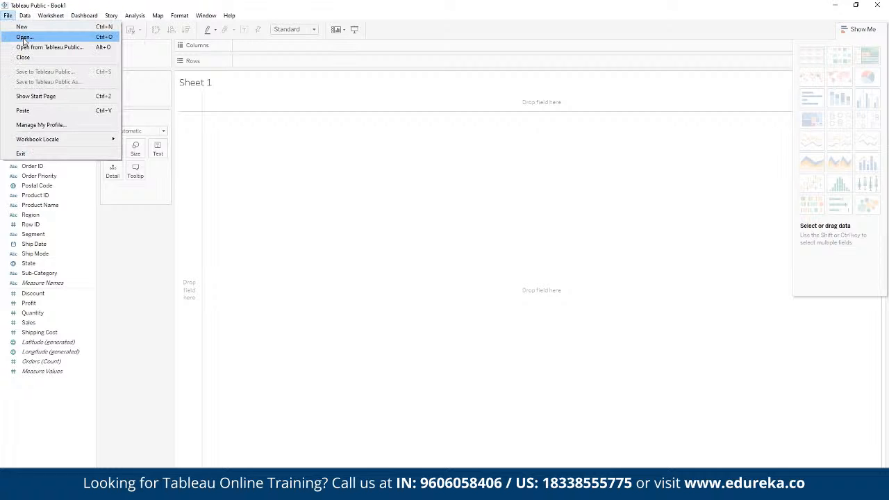
click(142, 61)
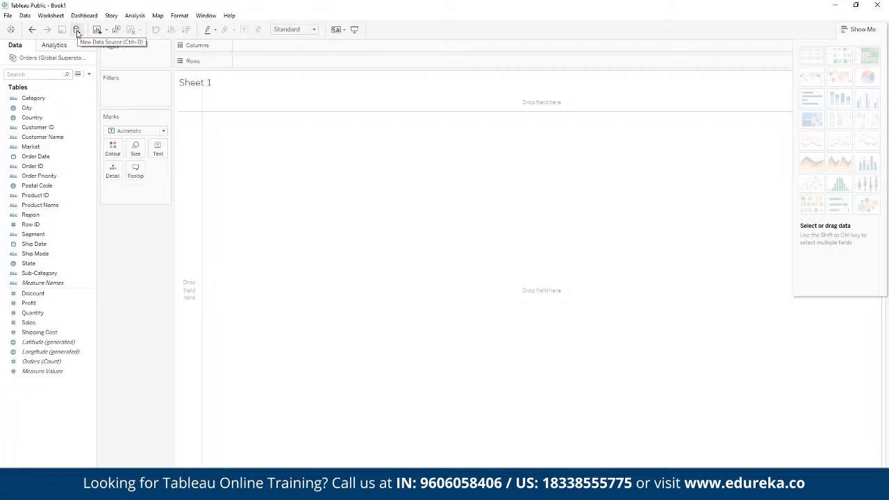
- Connect the Excel workbook Financial Sample.xlsx as an additional data source
click(76, 31)
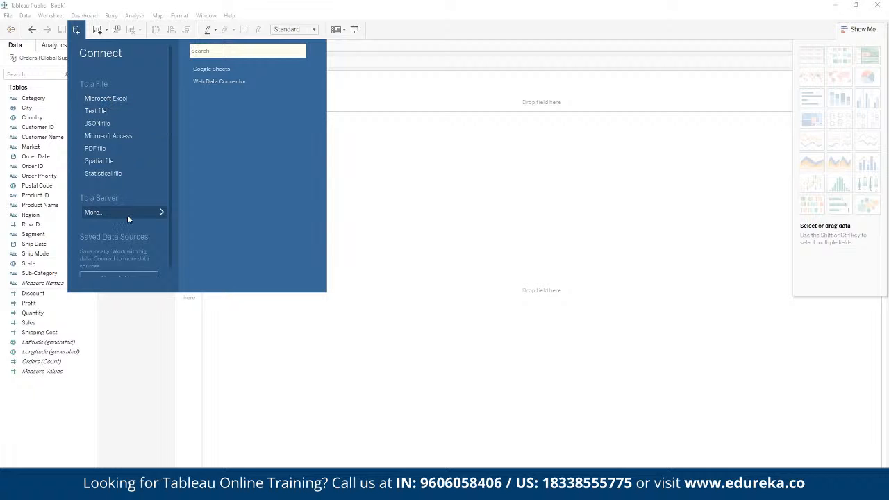
click(111, 101)
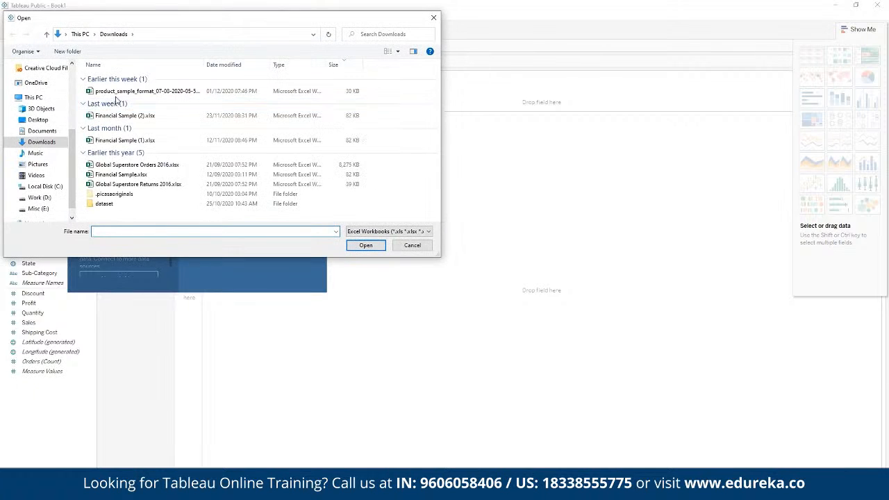
click(124, 175)
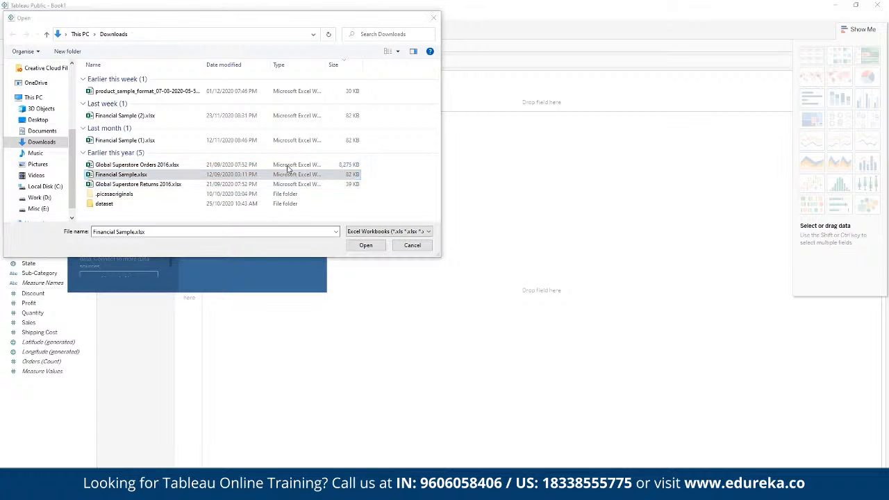
click(366, 246)
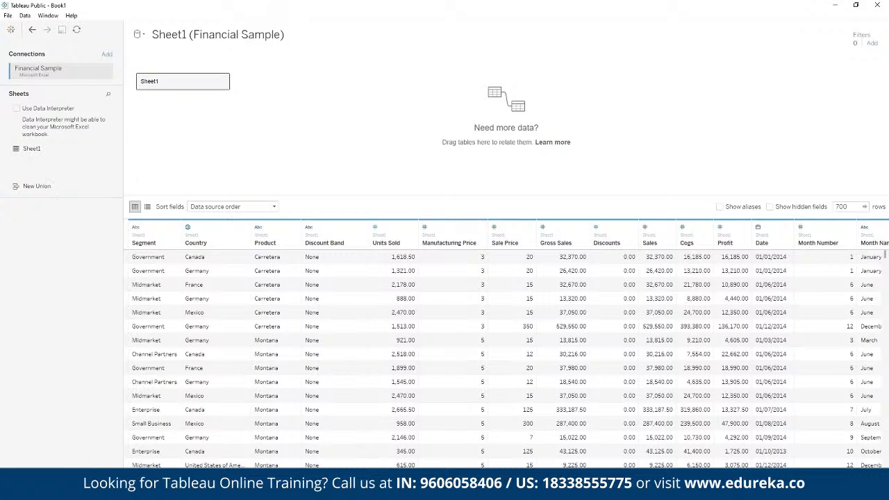
- Return to Sheet 1, make Orders (Global Superstore) the active data source and examine its dimension and measure fields
click(77, 475)
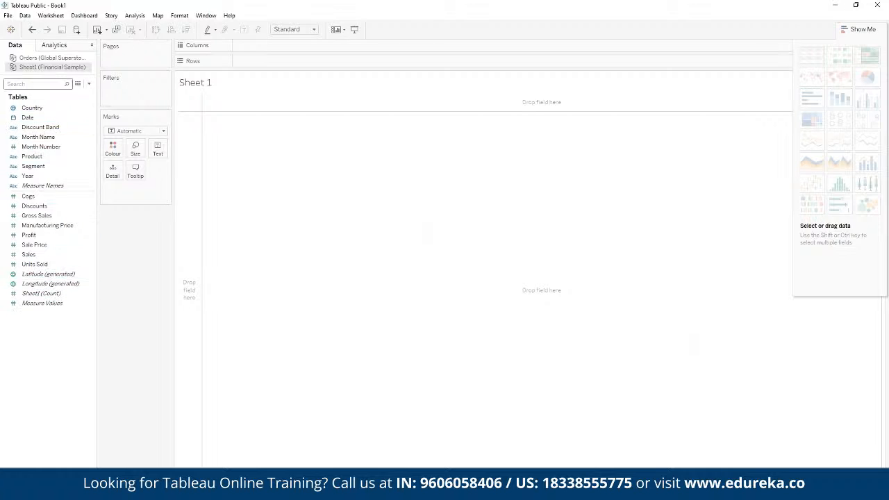
click(50, 59)
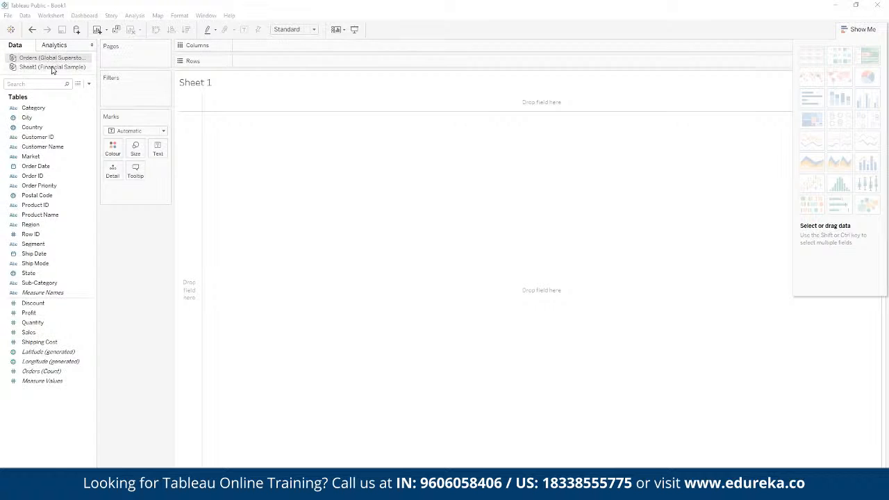
click(41, 108)
click(64, 127)
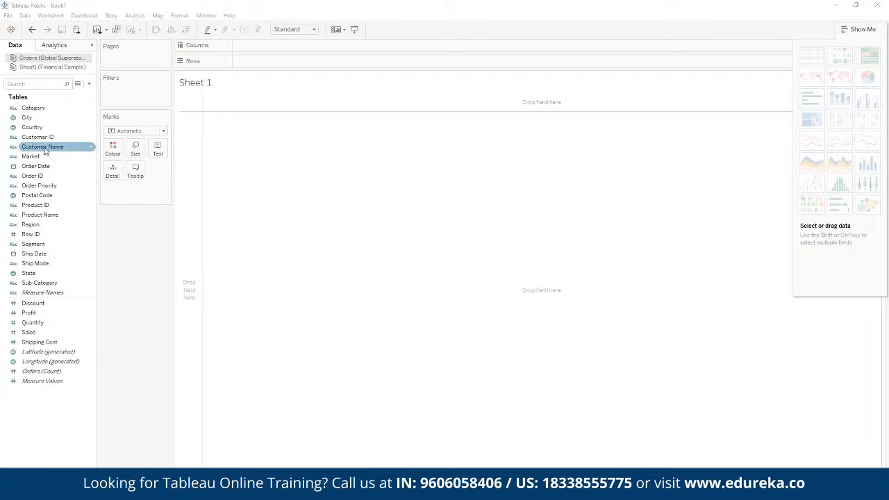
click(46, 196)
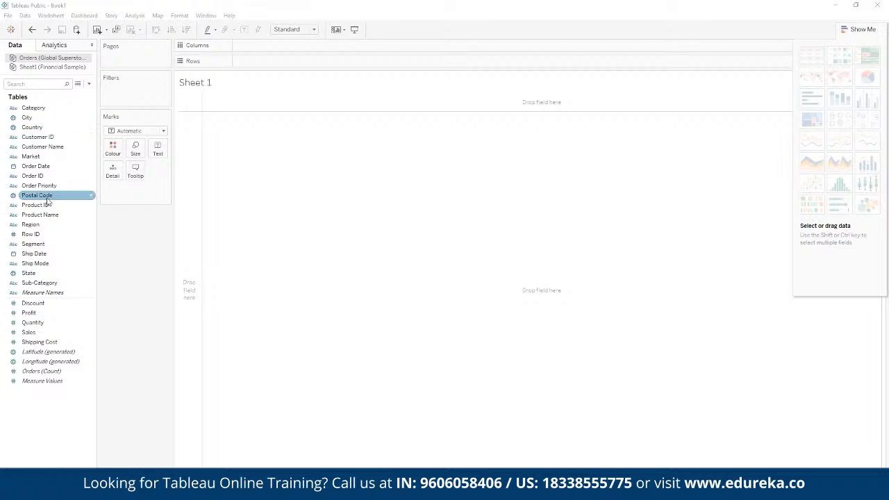
click(43, 235)
click(31, 332)
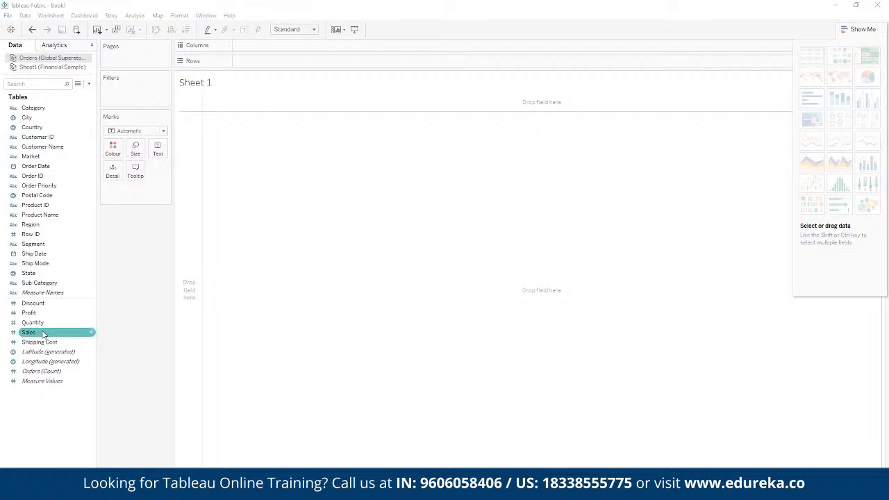
click(35, 303)
- Chart profit by year on Sheet 1 with Profit as rows and Order Date as columns
click(40, 314)
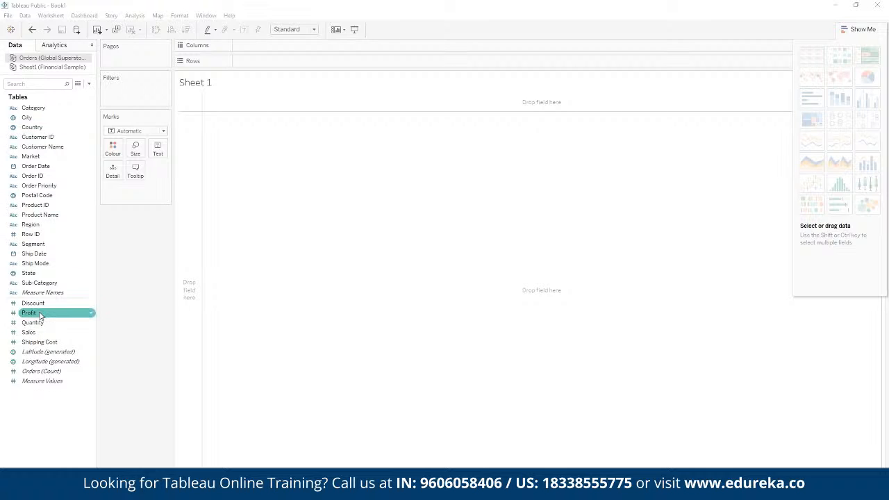
drag(40, 316, 236, 62)
mouse_move(238, 158)
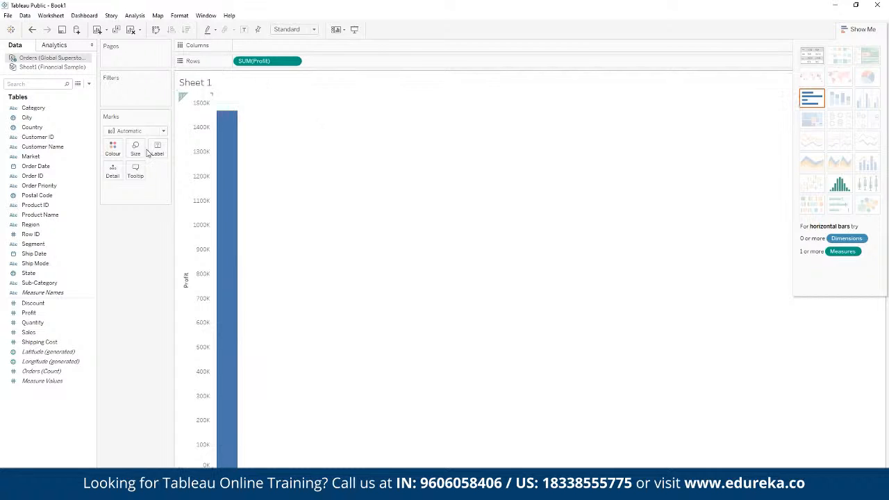
click(55, 170)
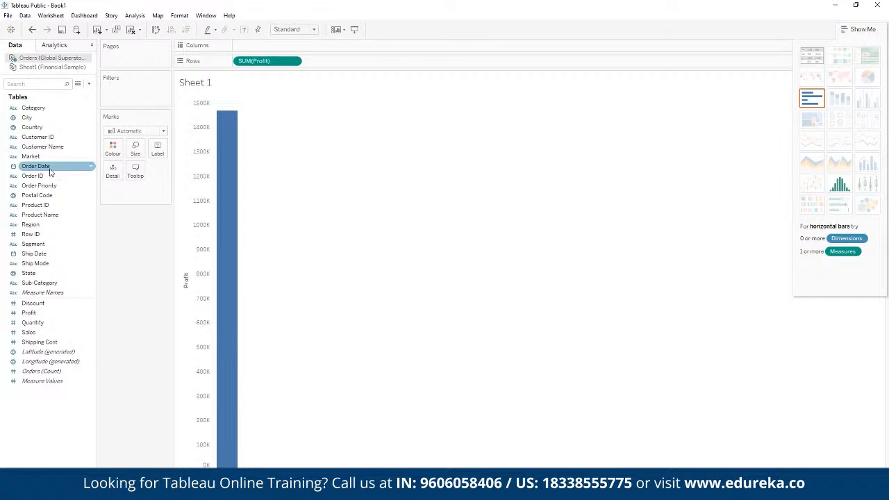
drag(44, 172, 291, 50)
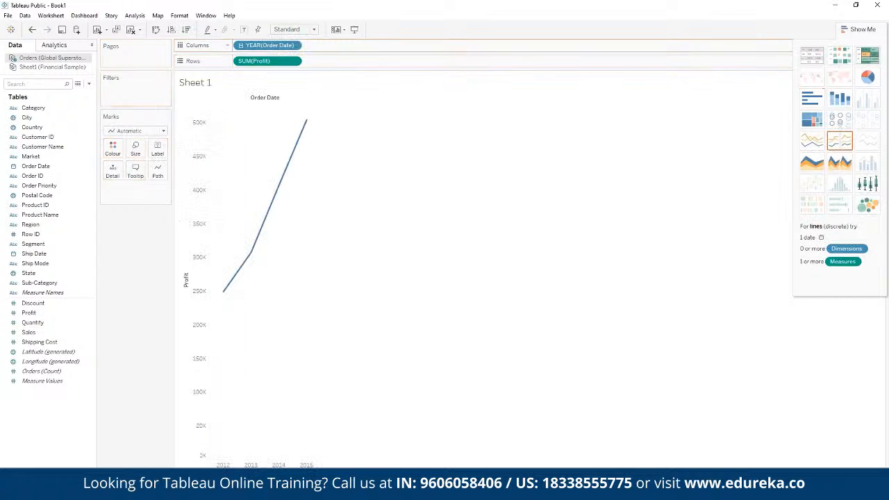
mouse_move(252, 256)
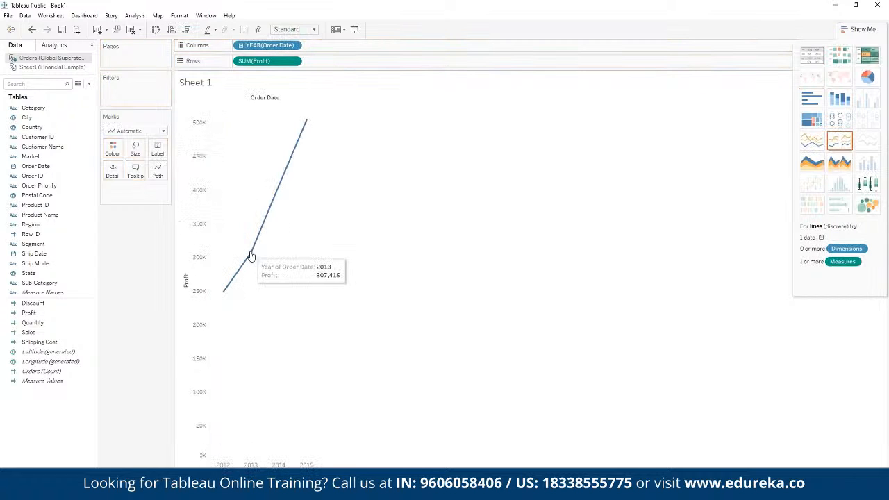
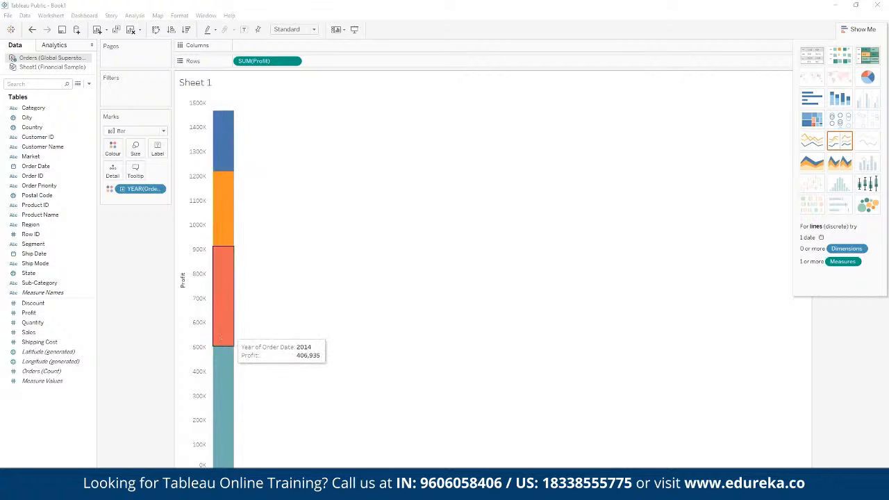
- Show profit by order year as a line chart, trying continuous lines and settling on discrete lines
click(838, 138)
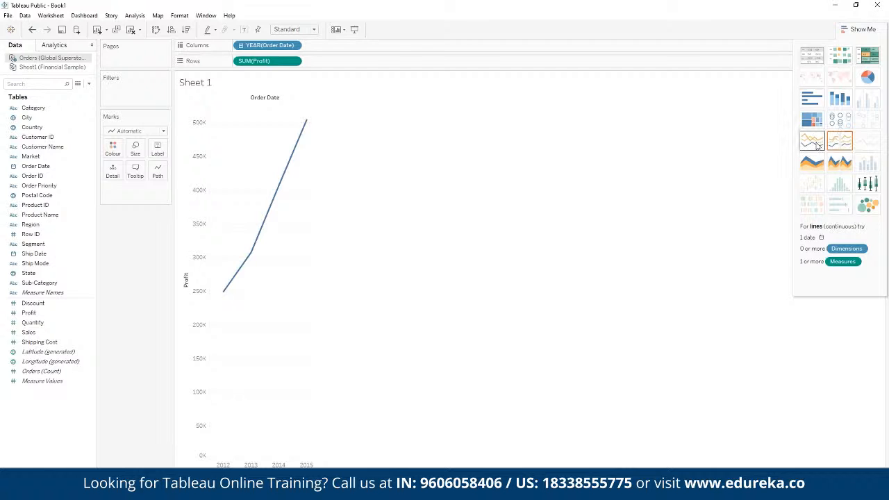
click(817, 145)
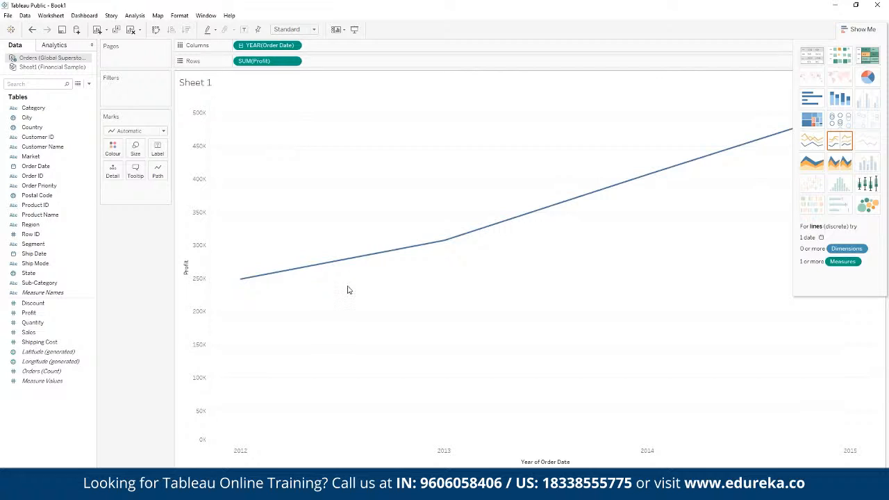
mouse_move(444, 243)
click(823, 146)
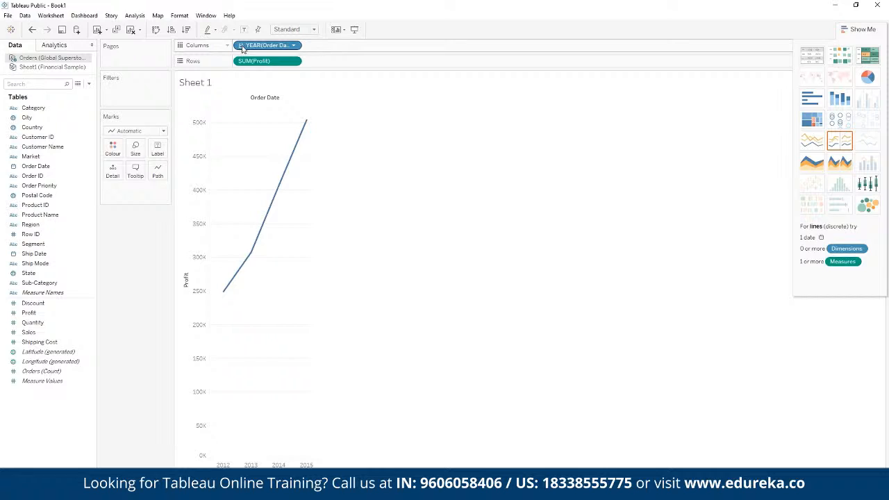
- Drill the Order Date year in the columns down to quarters
click(293, 45)
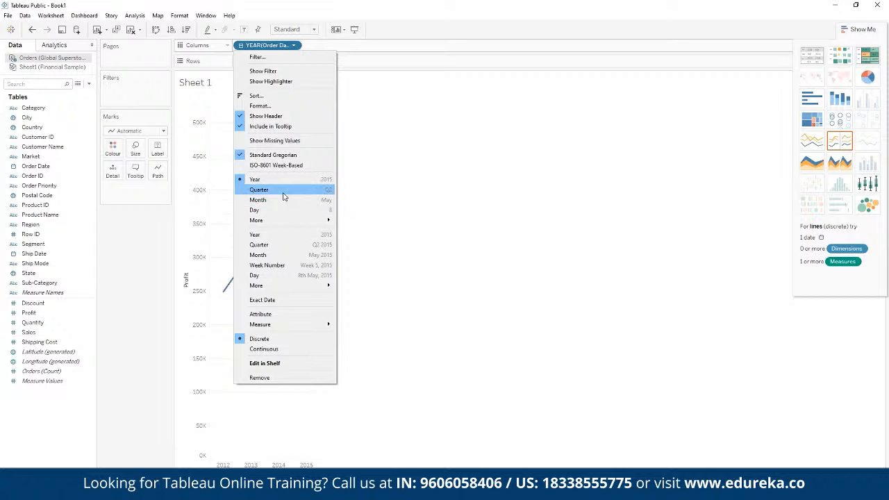
click(241, 48)
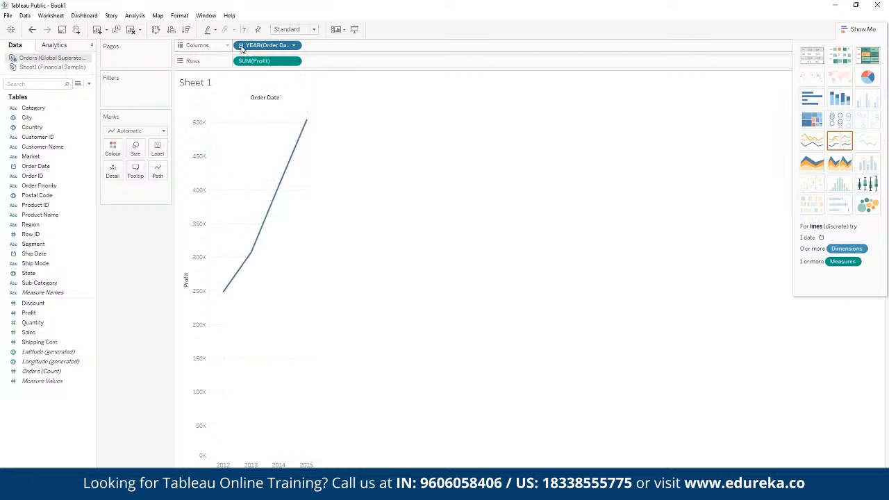
click(241, 46)
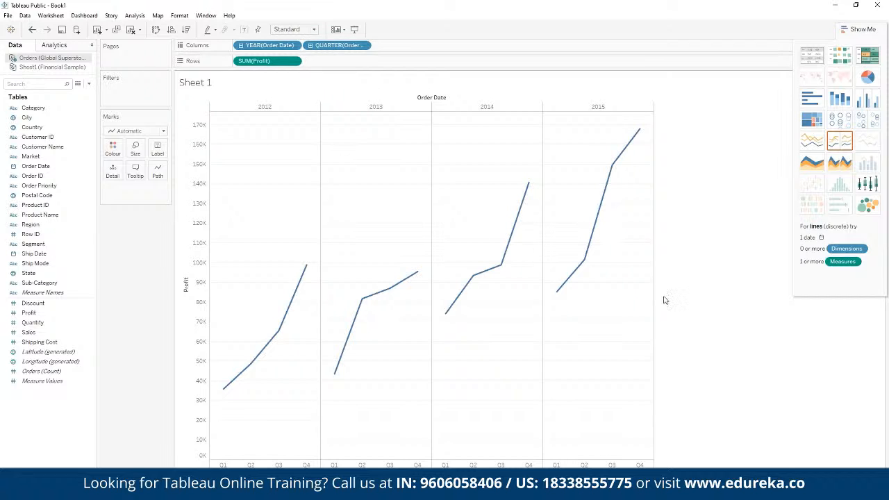
- Undo the quarter drill-down, drill Order Date to quarters again and try the month level in the columns
key(ctrl+z)
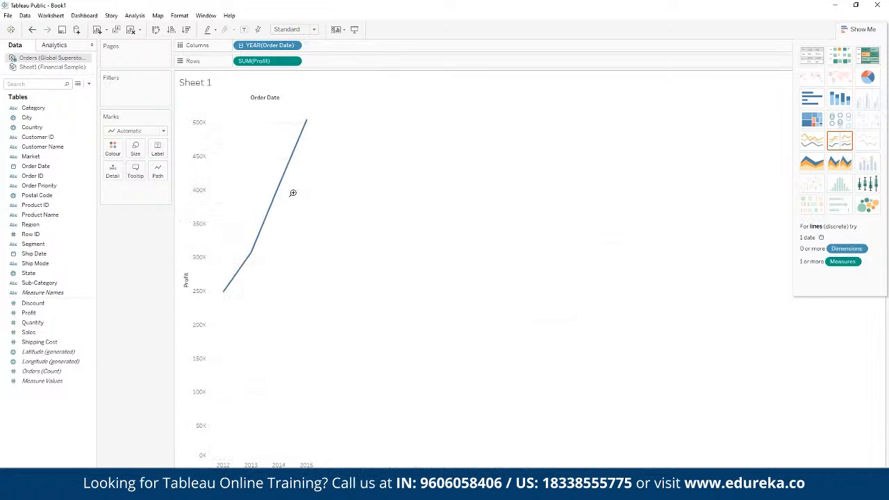
click(241, 46)
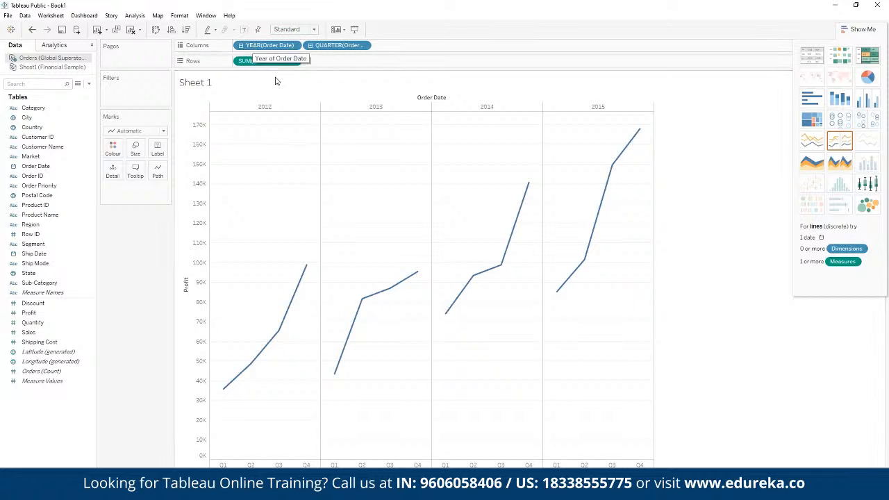
click(310, 45)
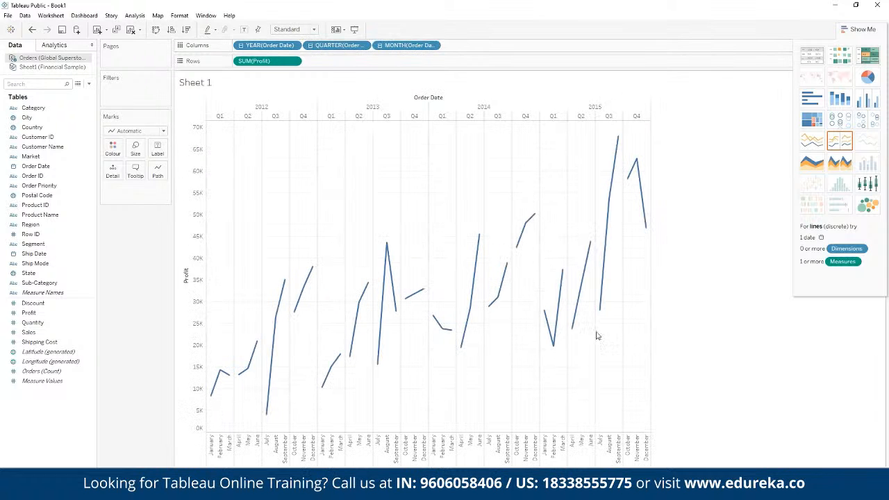
click(321, 100)
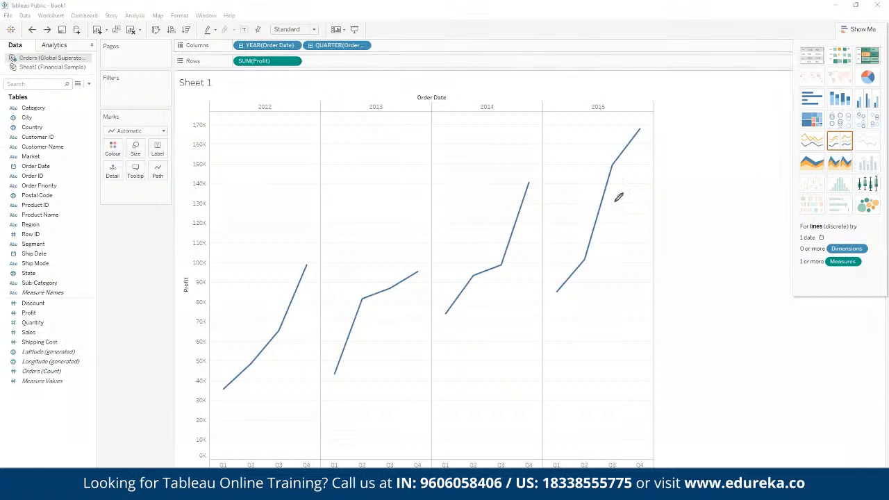
drag(630, 202, 754, 281)
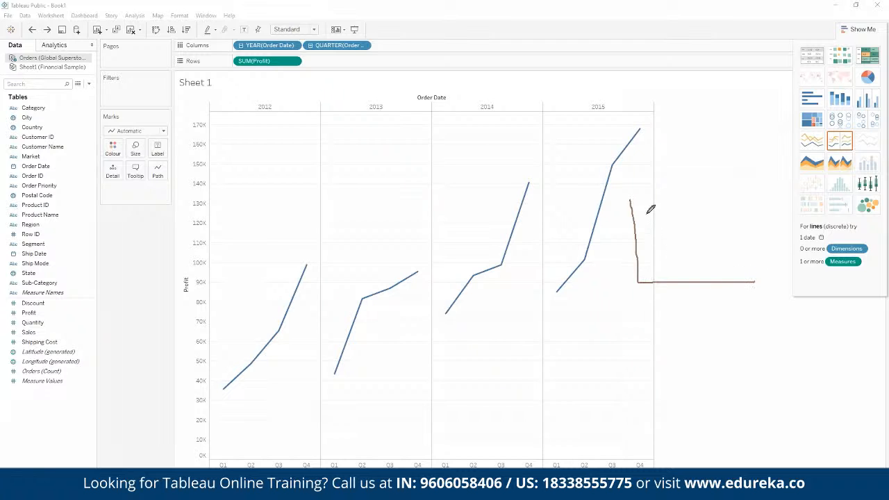
drag(644, 215, 724, 234)
drag(648, 242, 737, 204)
mouse_move(673, 258)
mouse_down()
mouse_move(718, 208)
mouse_move(736, 200)
mouse_move(687, 258)
mouse_move(756, 208)
mouse_up()
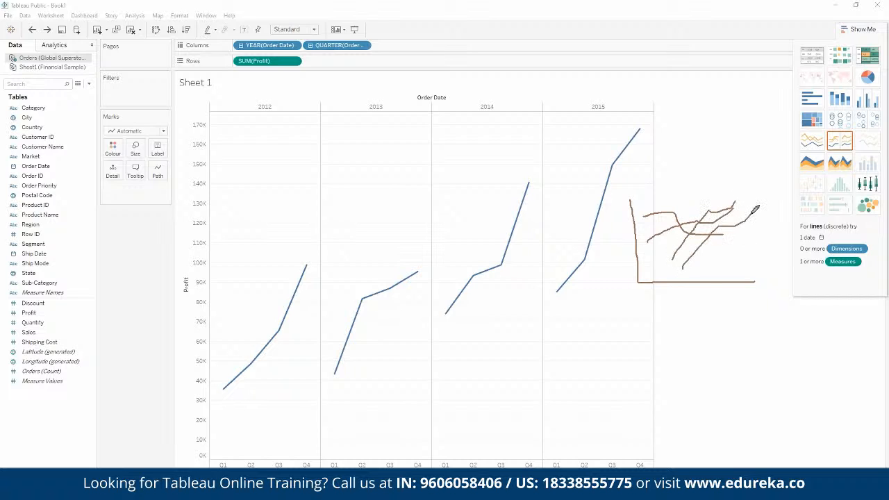
mouse_move(666, 319)
mouse_down()
mouse_move(669, 386)
mouse_move(742, 381)
mouse_up()
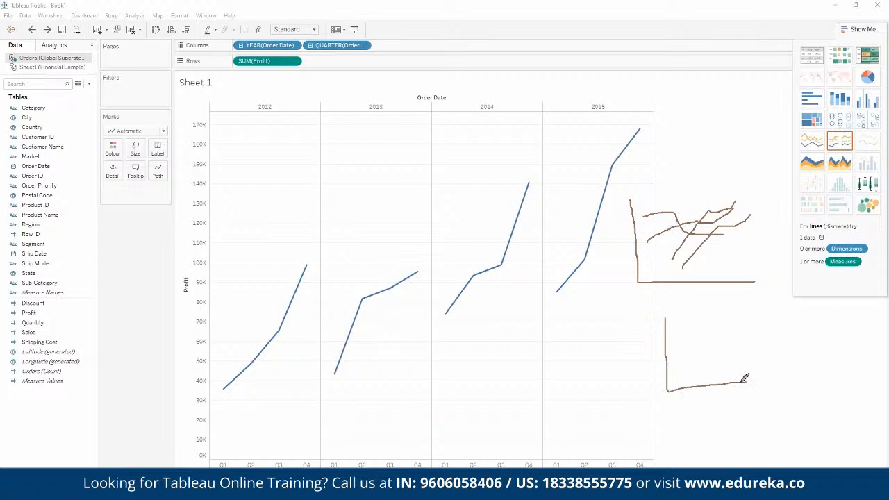
drag(683, 373, 737, 338)
drag(696, 361, 725, 325)
drag(705, 362, 697, 319)
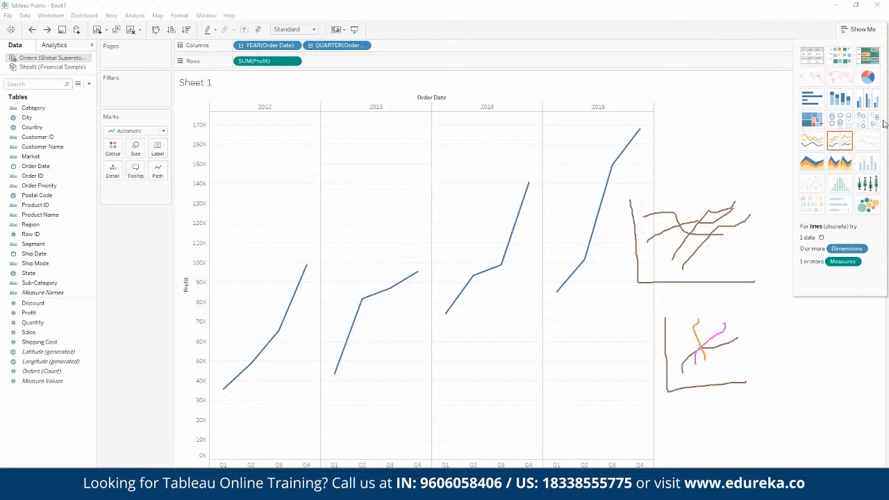
key(e)
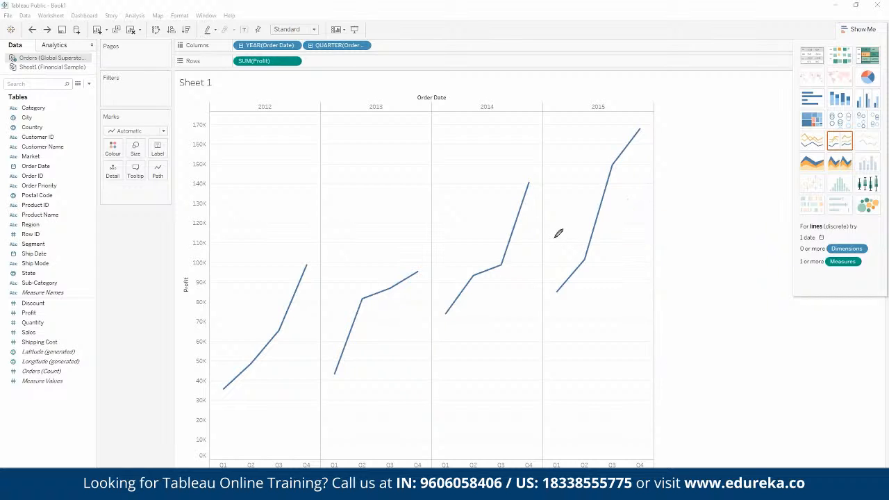
key(Escape)
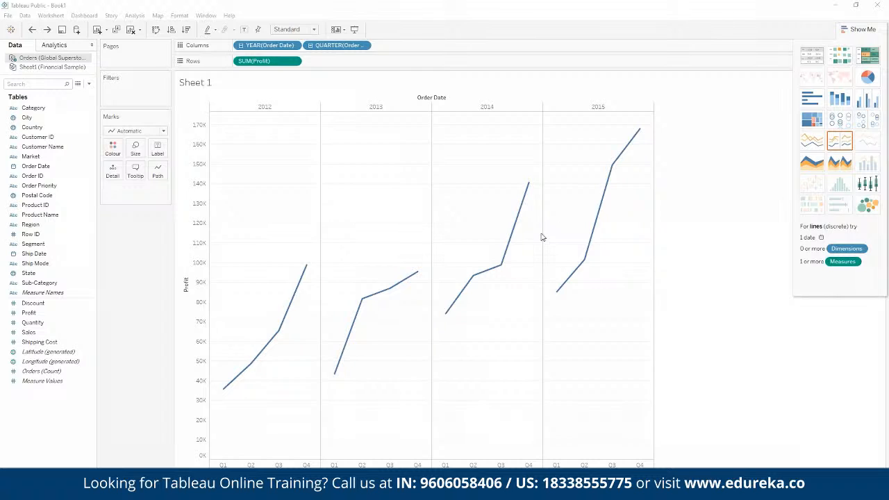
- Try overlaying the quarterly profit lines by moving the Order Date year from the columns to Colour
click(271, 46)
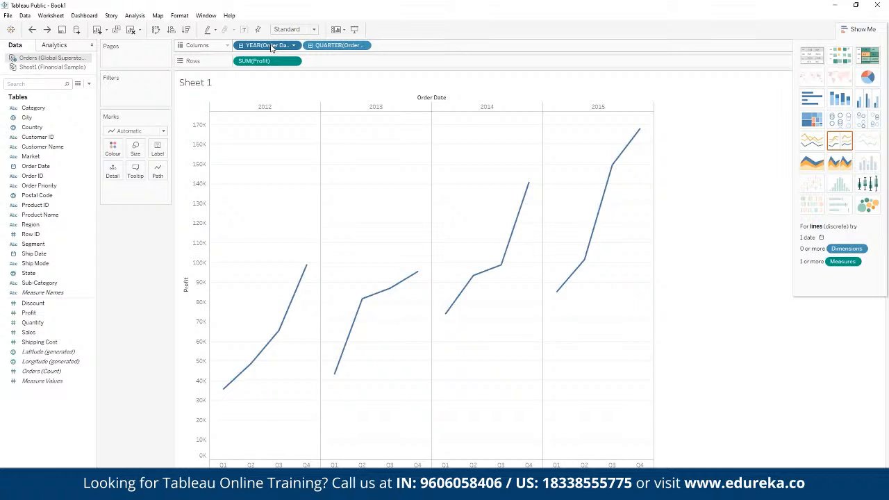
drag(271, 46, 121, 148)
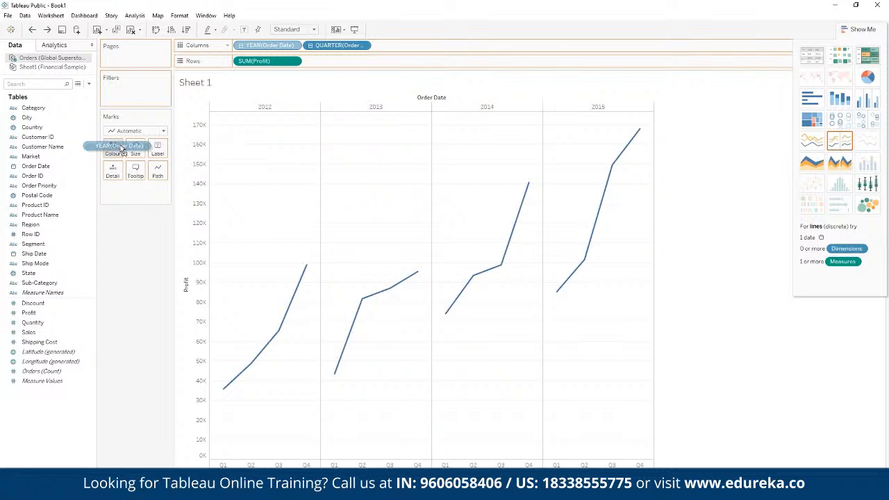
mouse_move(121, 149)
mouse_down()
mouse_move(271, 50)
mouse_move(116, 150)
mouse_up()
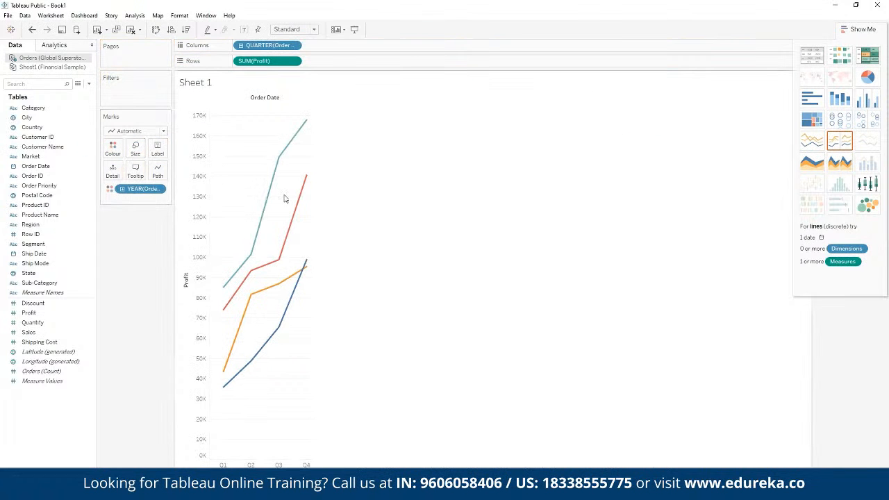
click(814, 144)
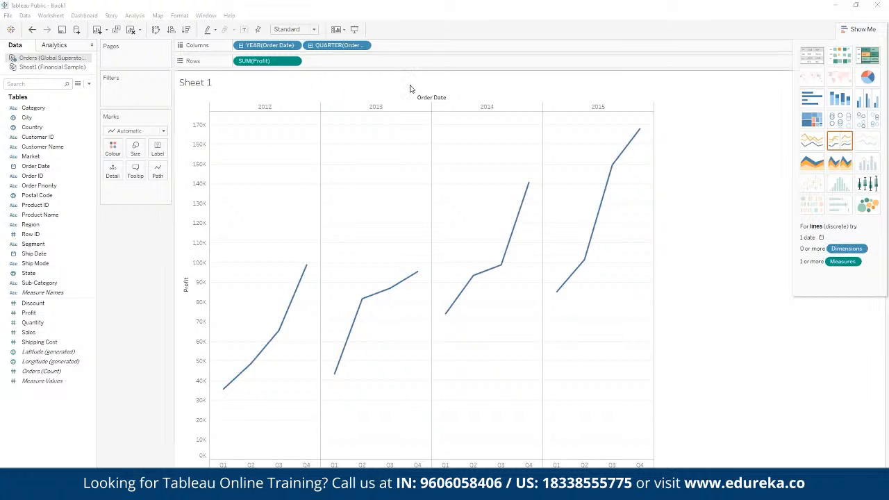
- Drill Order Date in the columns down to months and remove the quarter level, keeping year and month
click(310, 46)
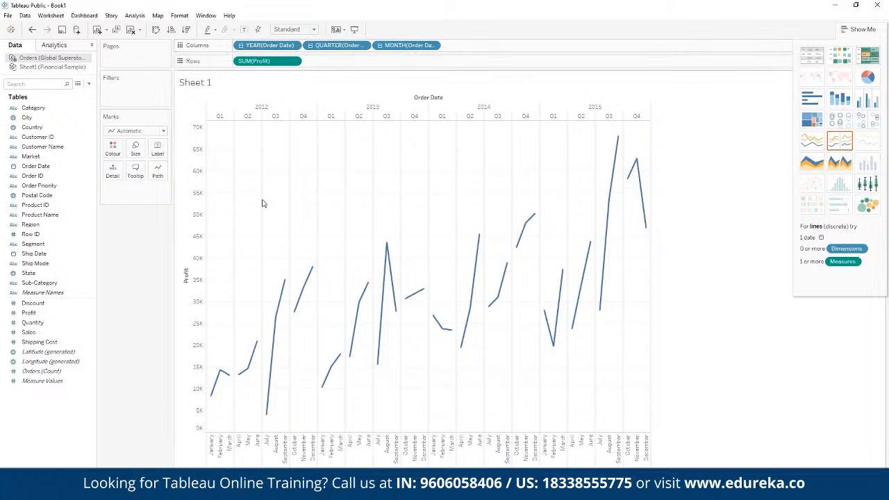
click(363, 46)
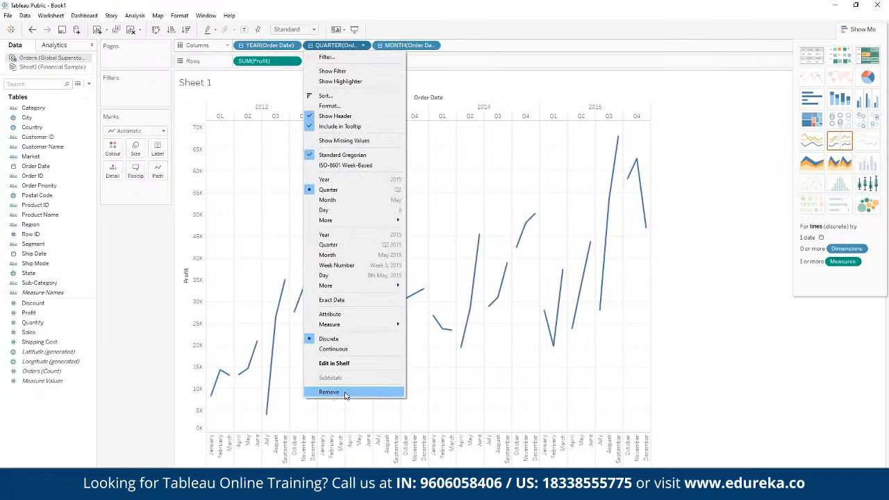
click(346, 393)
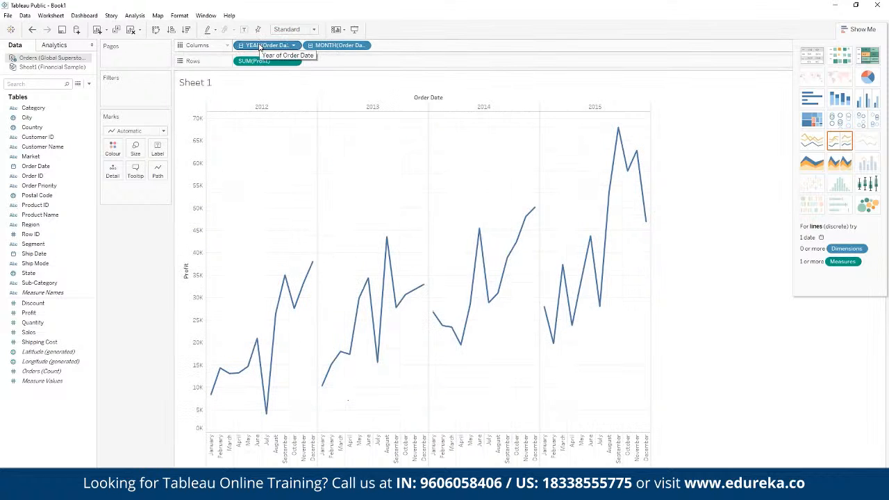
- Move the Order Date year from the columns to Colour and compare the monthly profit of the yearly lines
drag(260, 47, 116, 150)
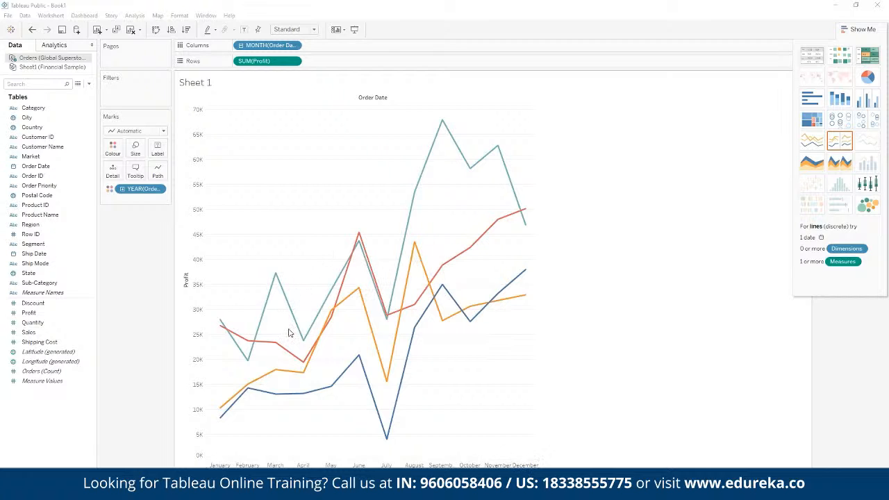
mouse_move(304, 344)
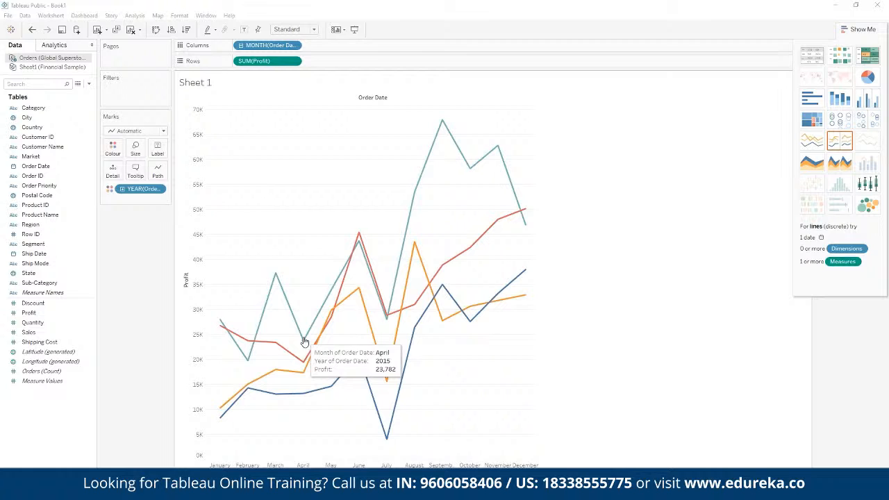
mouse_move(419, 187)
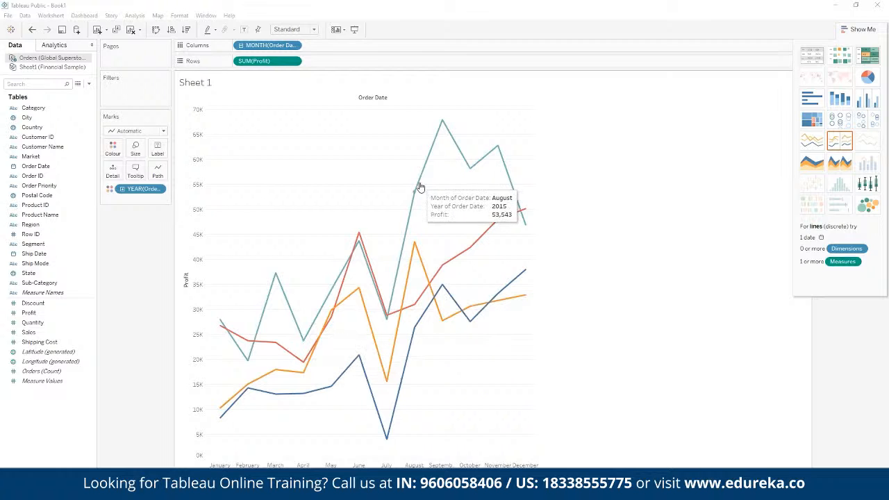
mouse_move(438, 129)
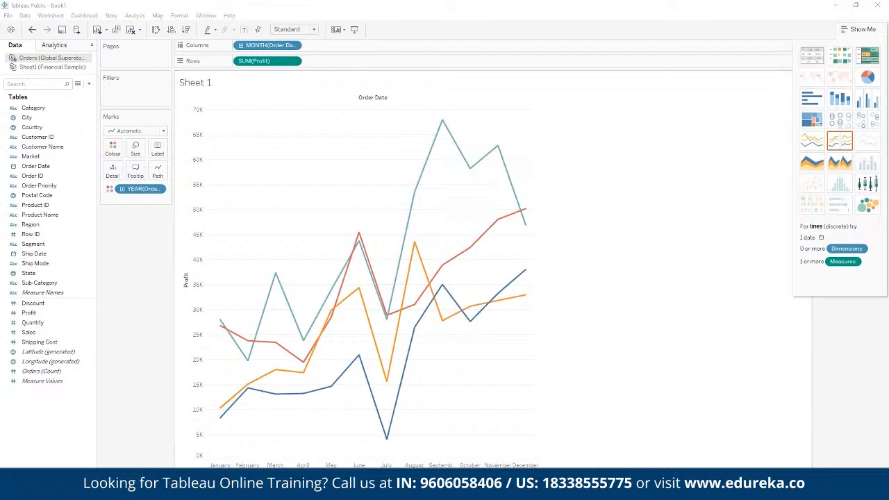
mouse_move(398, 284)
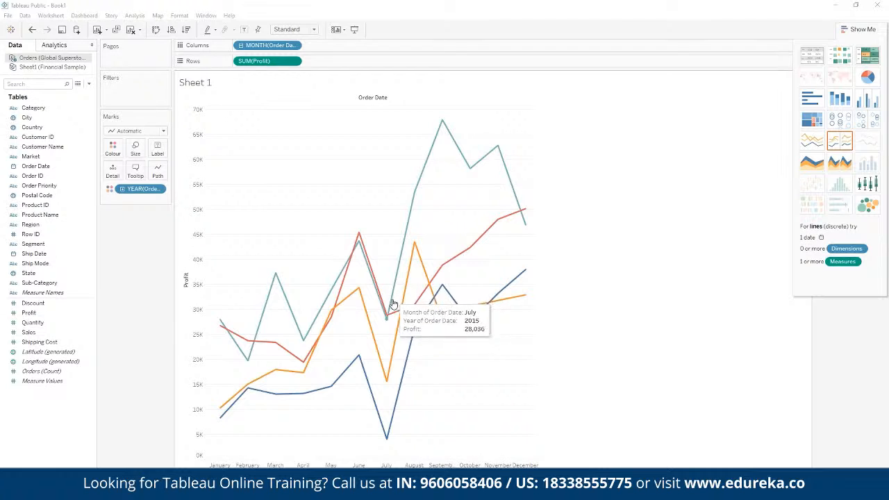
mouse_move(472, 324)
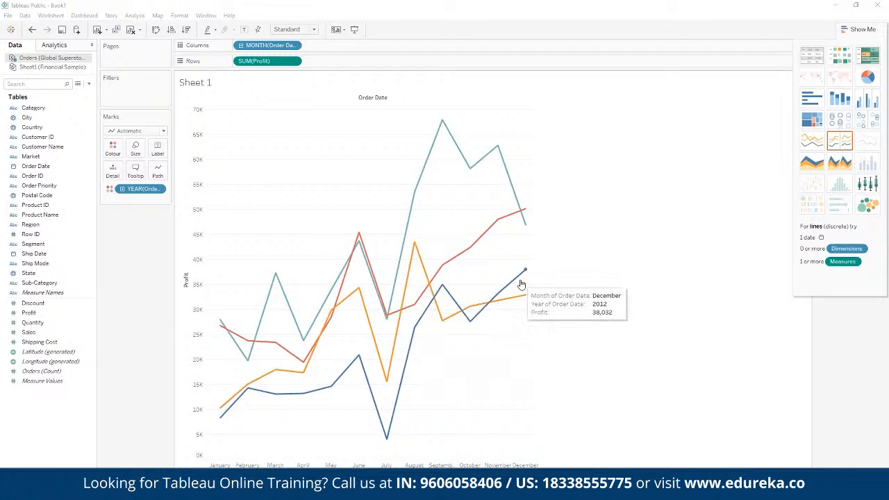
mouse_move(515, 304)
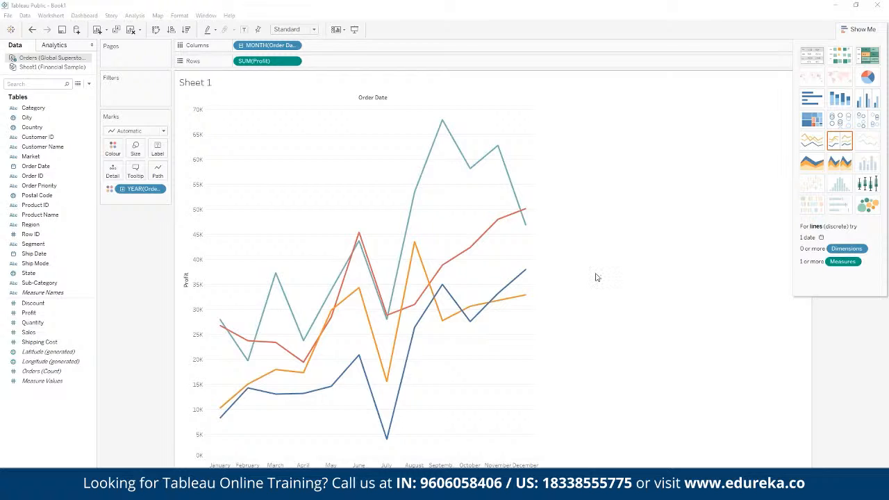
- Show trend lines for the yearly profit lines on Sheet 1 and clear the mark selection
right_click(257, 266)
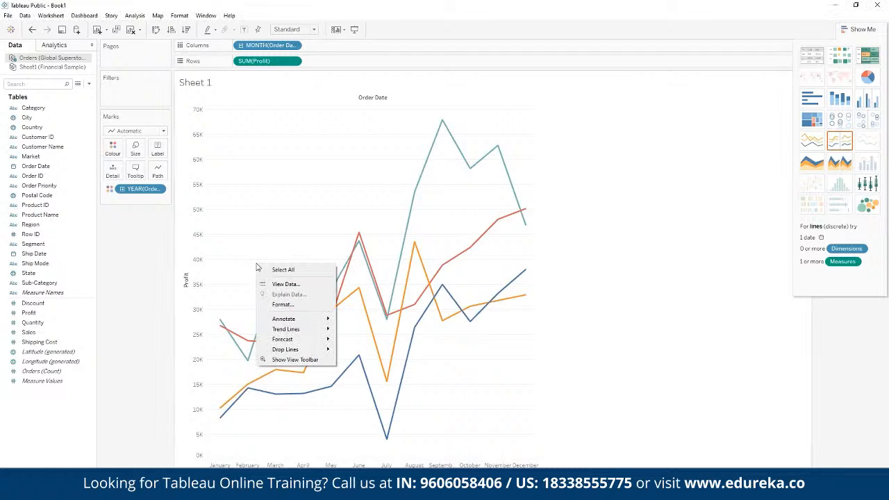
mouse_move(317, 331)
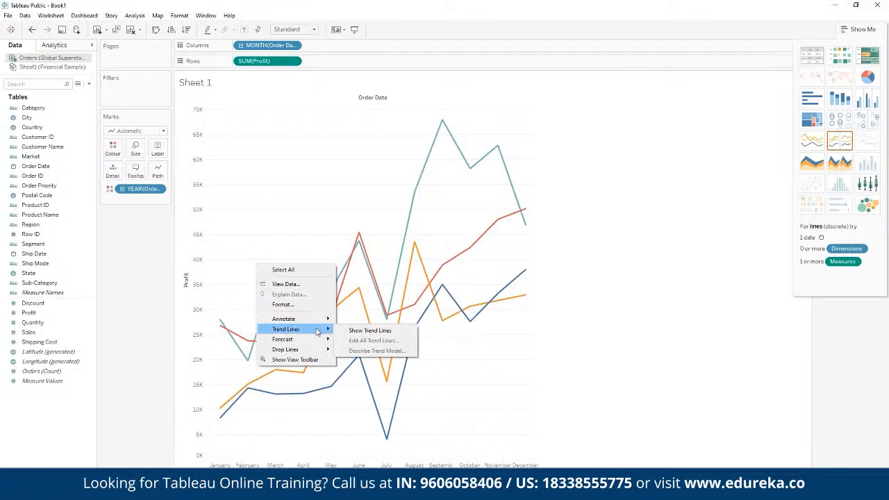
click(252, 346)
right_click(252, 343)
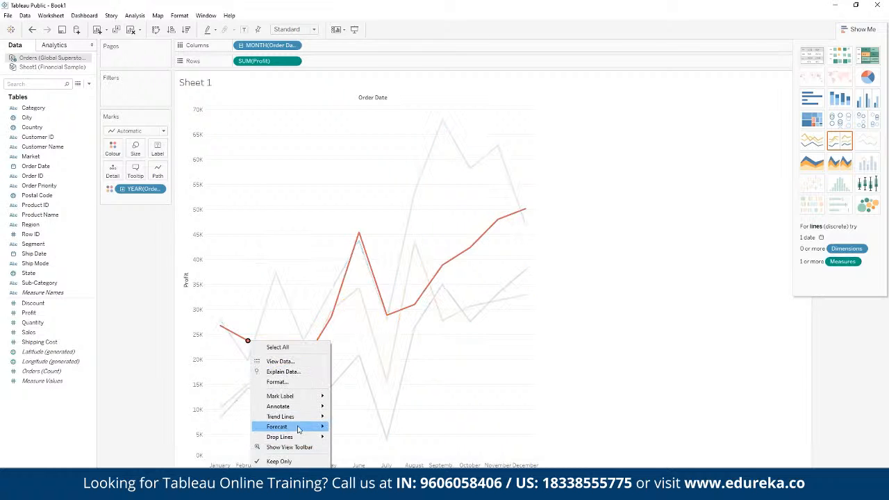
mouse_move(311, 420)
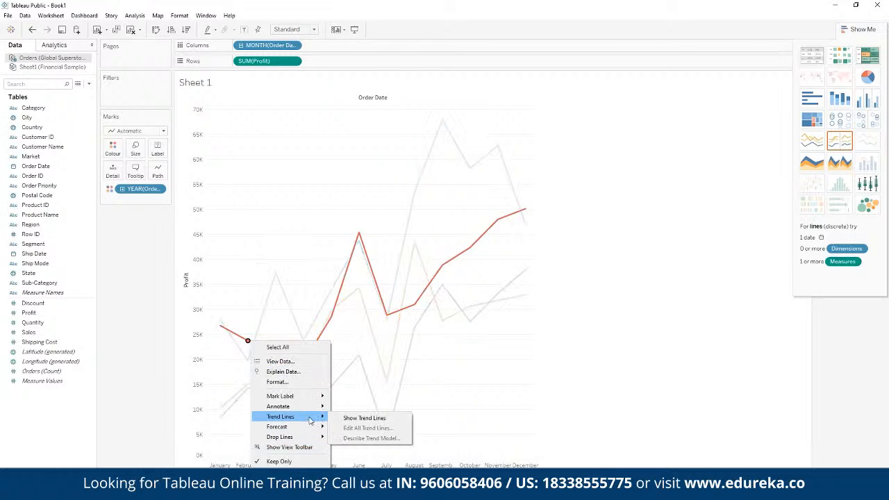
click(357, 418)
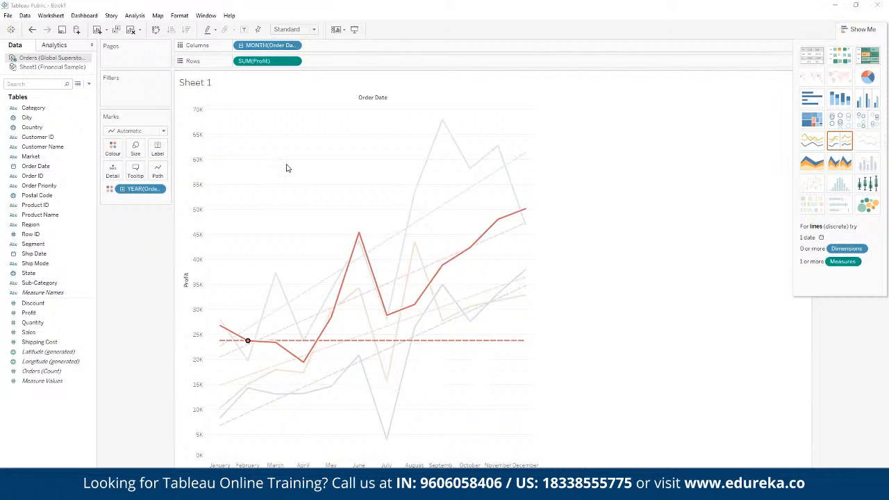
click(621, 272)
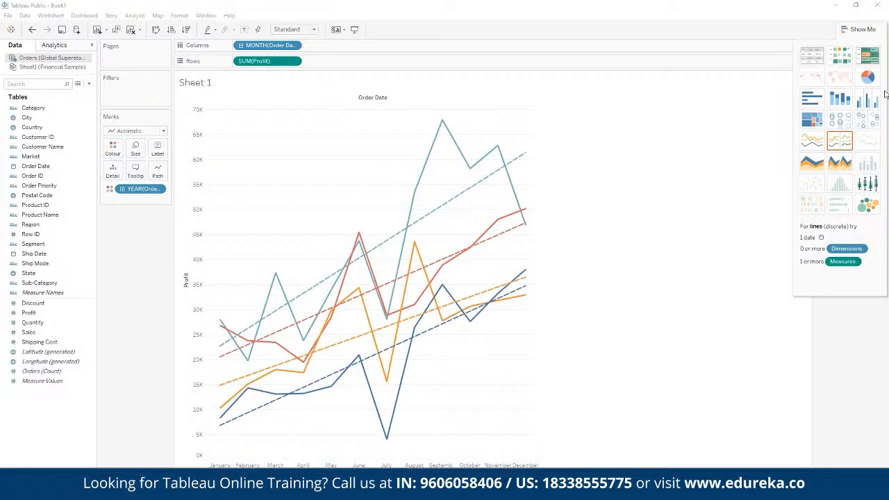
- Show a profit forecast on the monthly line chart and inspect its values
click(275, 273)
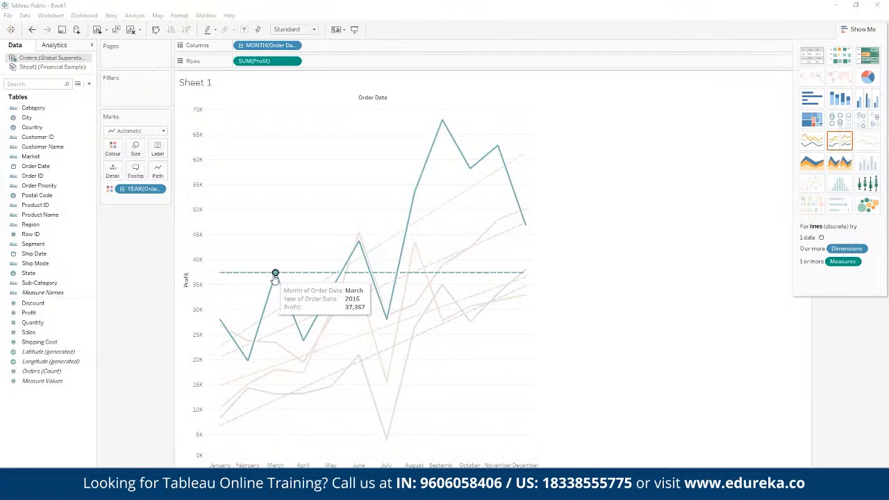
right_click(275, 274)
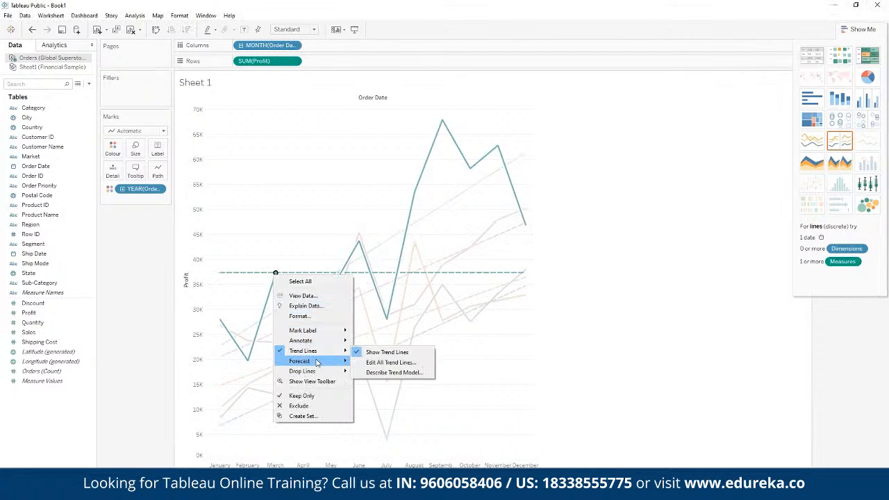
mouse_move(319, 362)
click(388, 363)
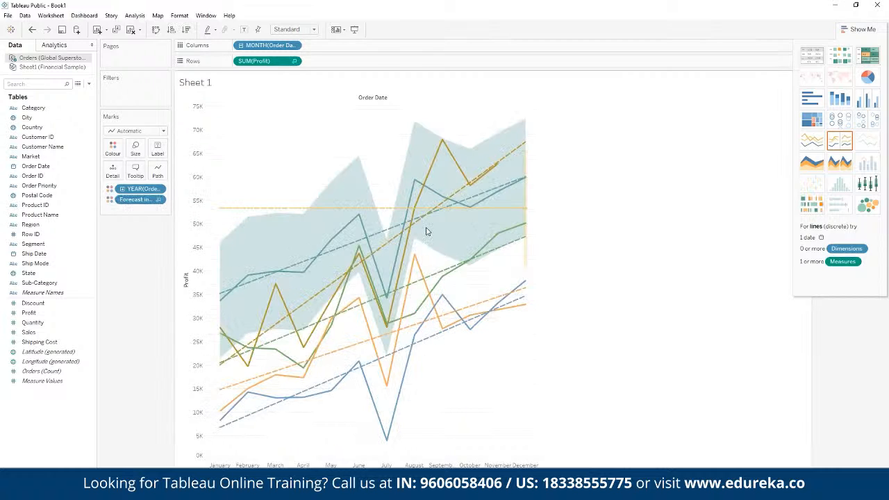
mouse_move(481, 186)
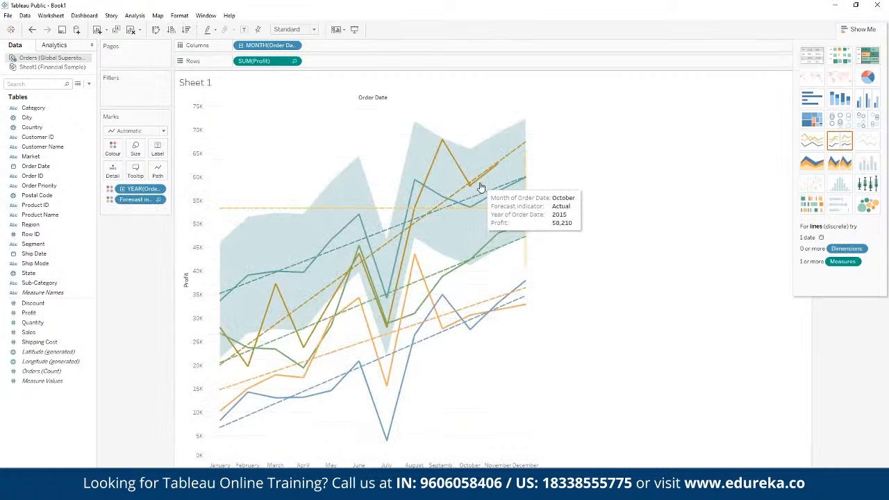
mouse_move(258, 281)
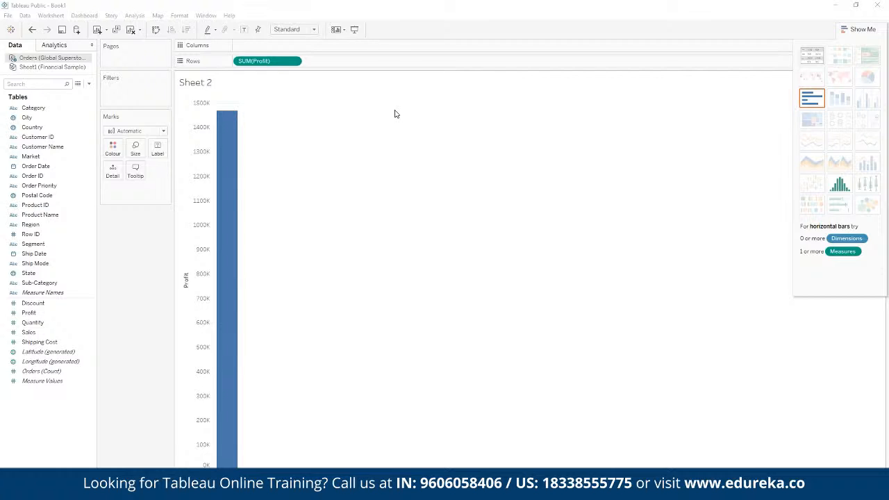
- Add Country to the columns of Sheet 2 and show profit by country as a filled map
drag(32, 128, 314, 47)
mouse_move(268, 305)
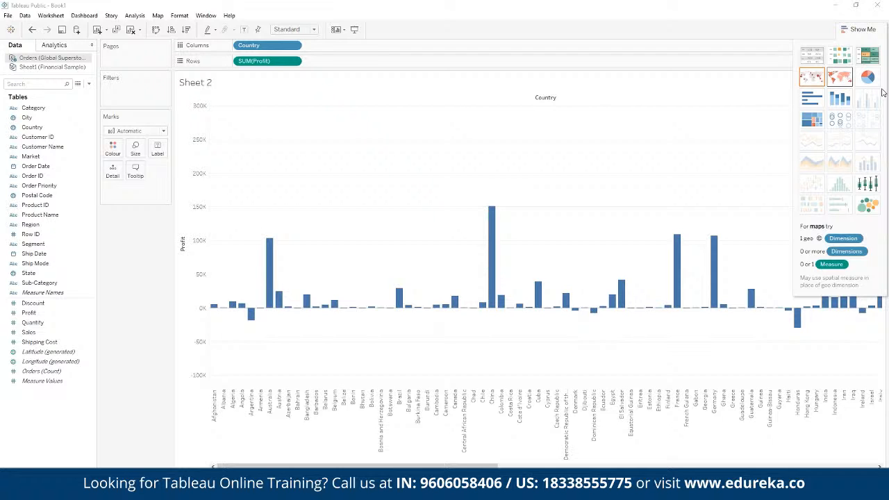
click(839, 76)
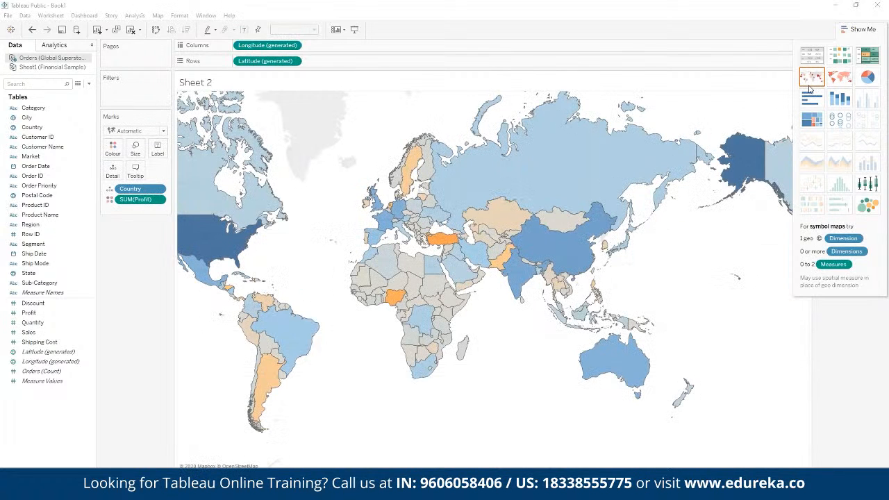
- Try a symbol map of profit by country, check the United States and Mexico marks, and return to the filled map
click(810, 84)
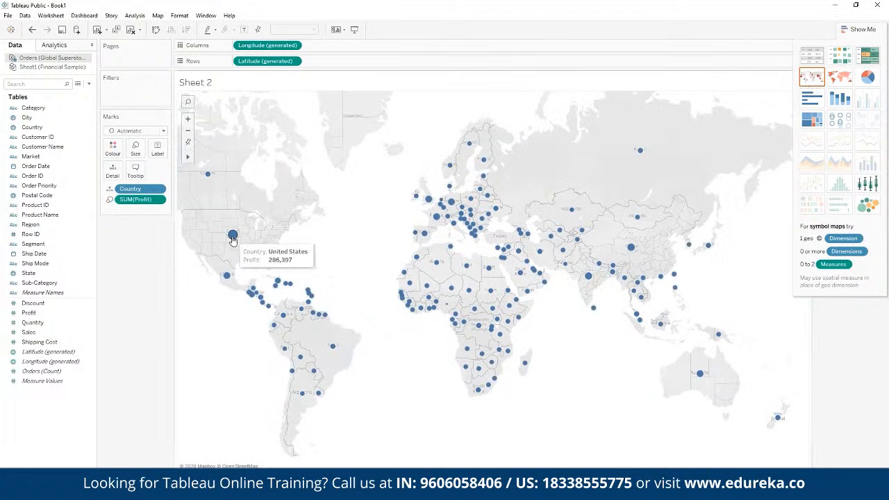
mouse_move(227, 277)
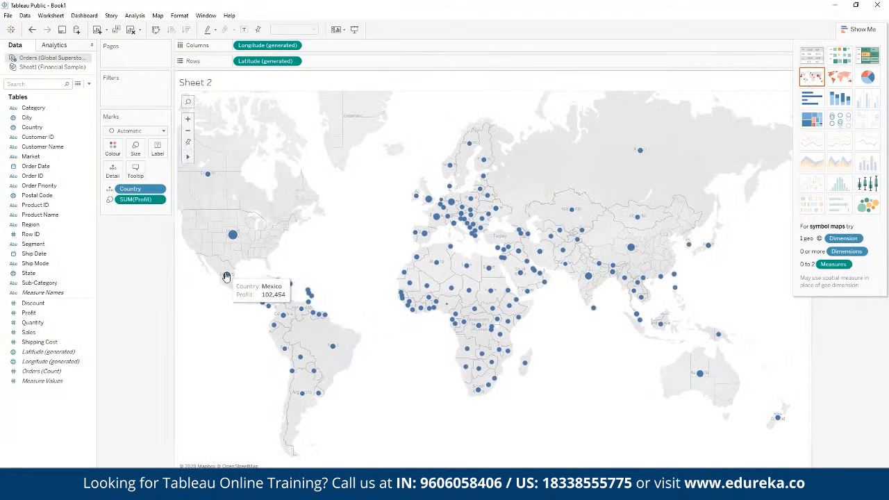
click(838, 81)
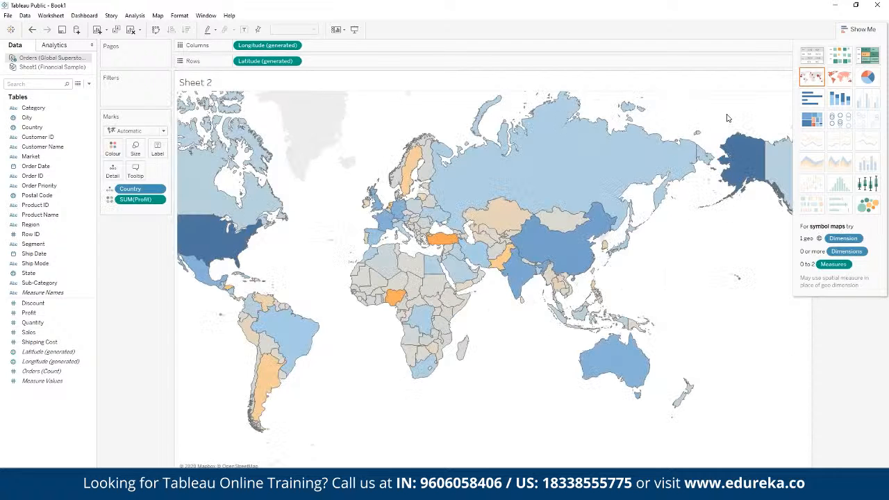
- Inspect the profit of individual countries on the filled map, including Pakistan, Kazakhstan, China and the United States
mouse_move(540, 258)
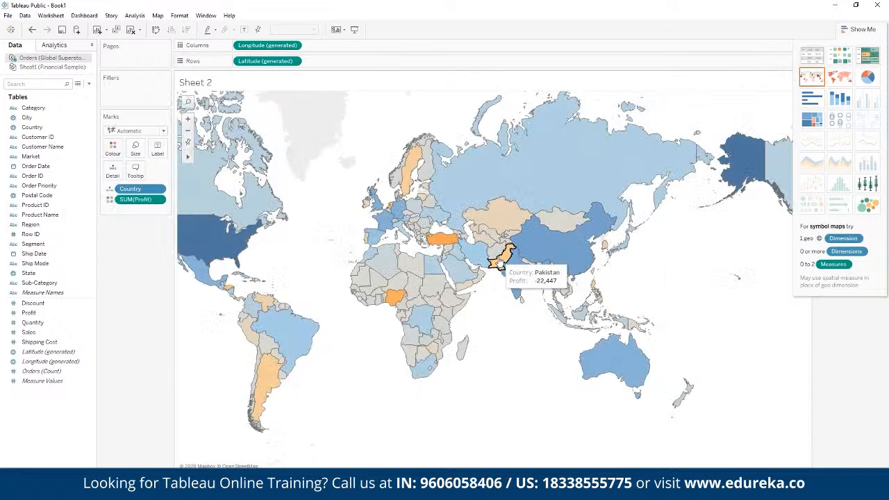
mouse_move(496, 251)
mouse_move(500, 226)
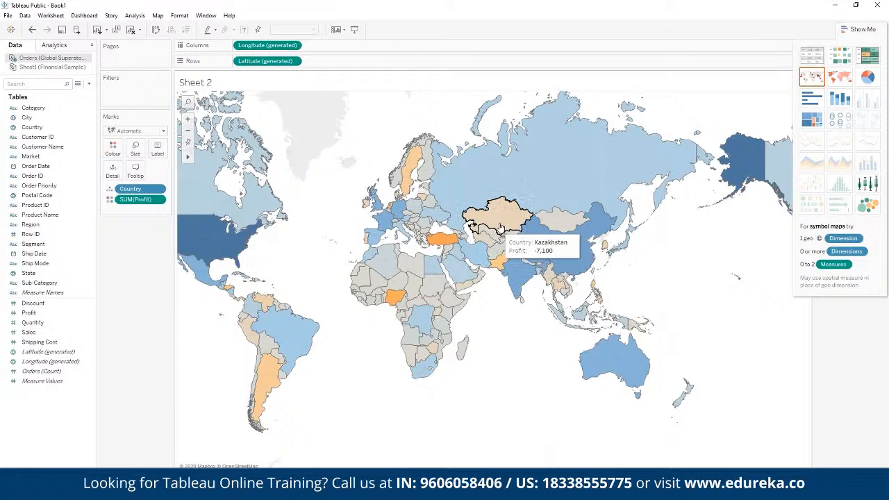
mouse_move(553, 184)
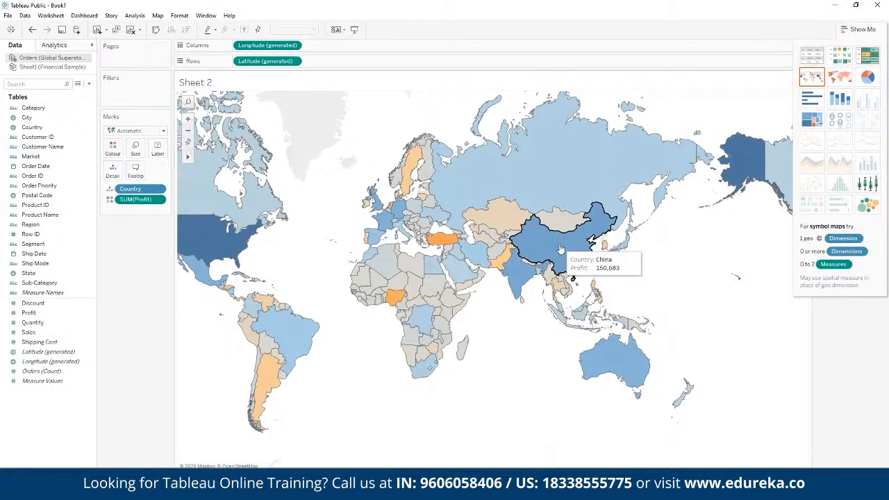
mouse_move(512, 273)
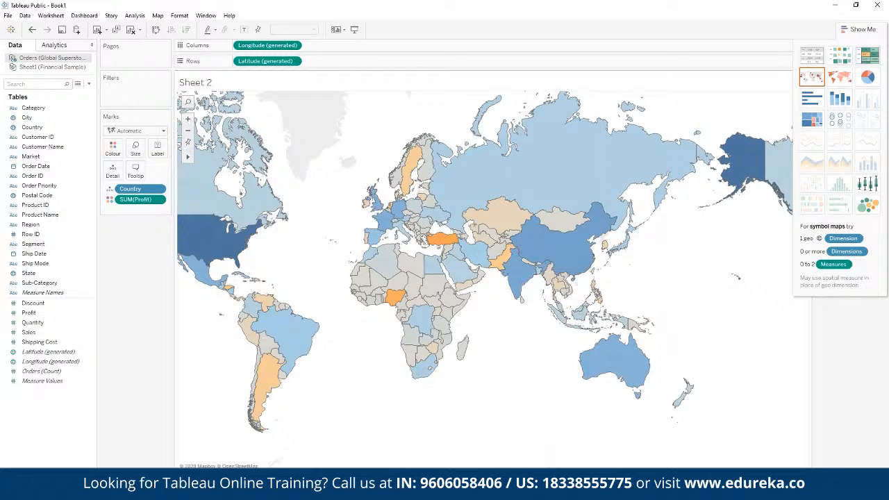
mouse_move(219, 240)
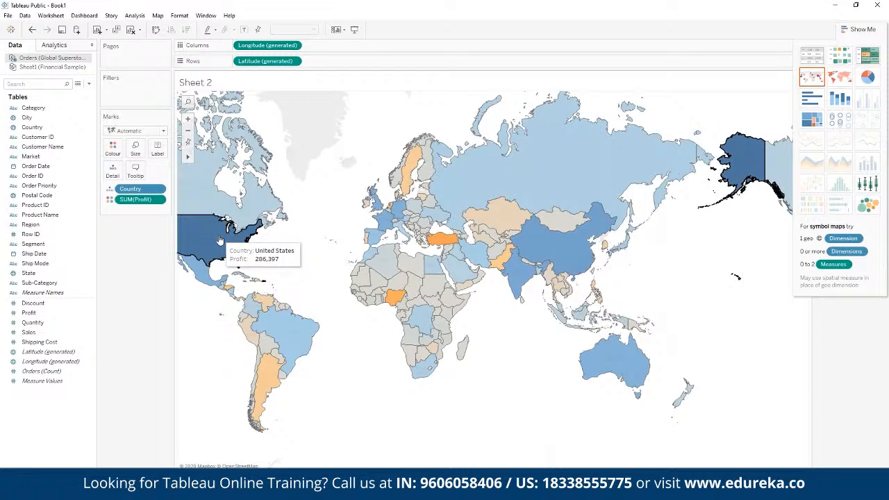
- Try showing SUM(Profit) as a label on the country marks and set it back to Colour
click(112, 200)
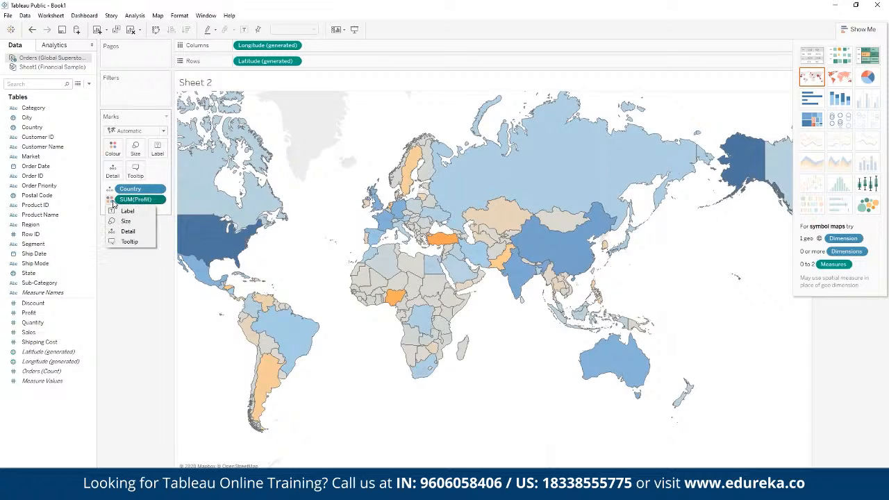
click(120, 211)
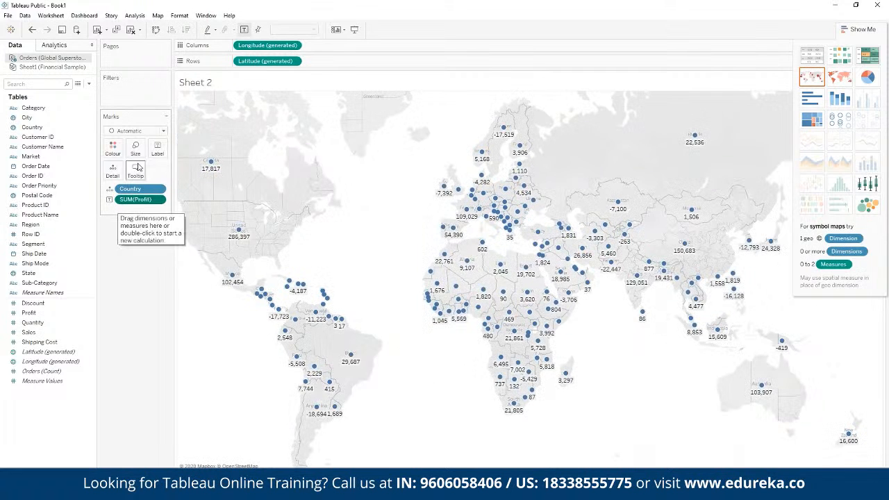
click(109, 201)
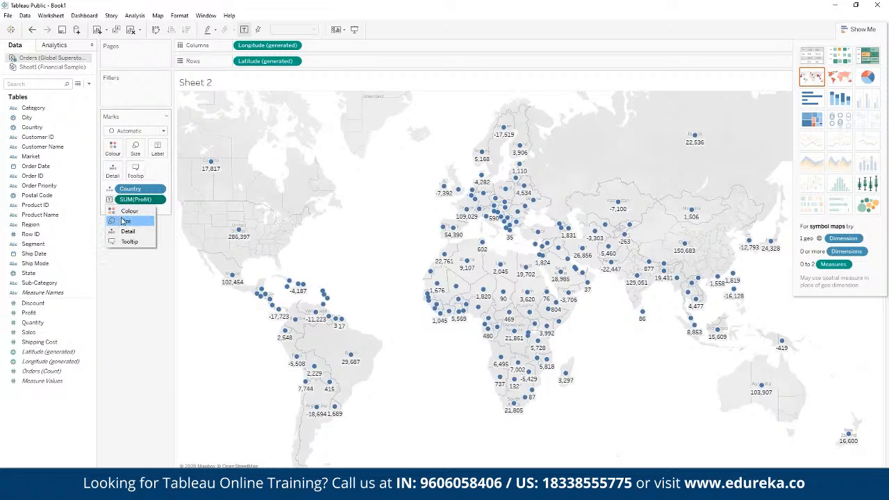
click(127, 211)
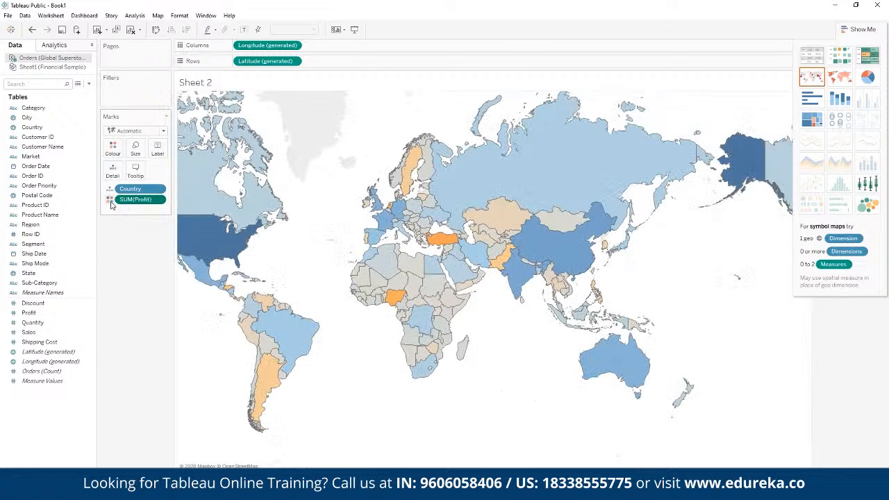
- Change SUM(Profit) on the map marks from Colour to Detail and finally to Label, and look over the labelled countries
click(110, 204)
click(118, 231)
click(110, 204)
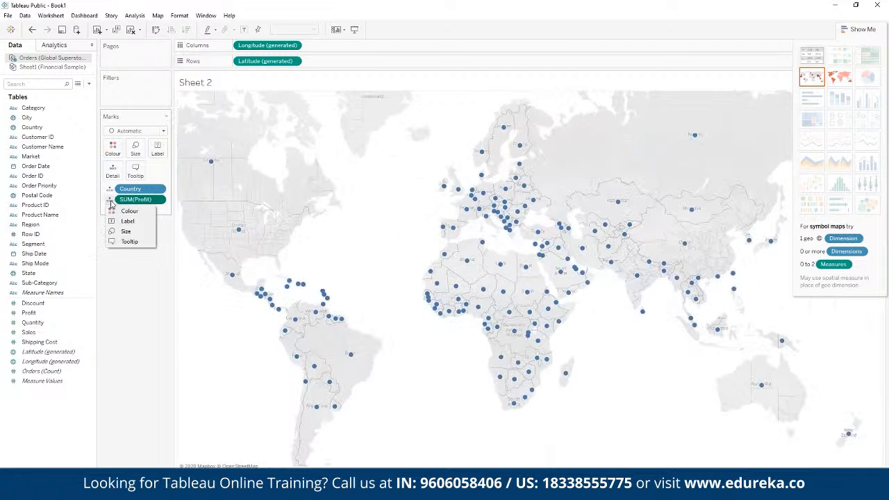
click(116, 242)
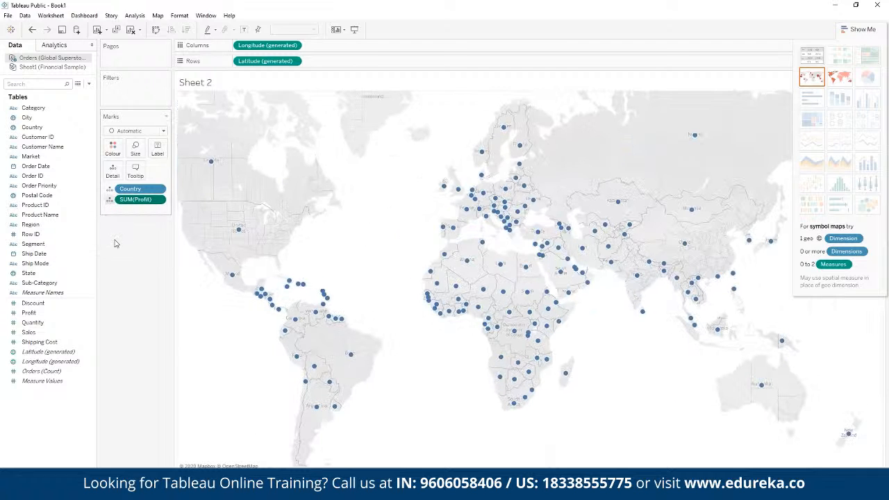
click(110, 202)
click(113, 221)
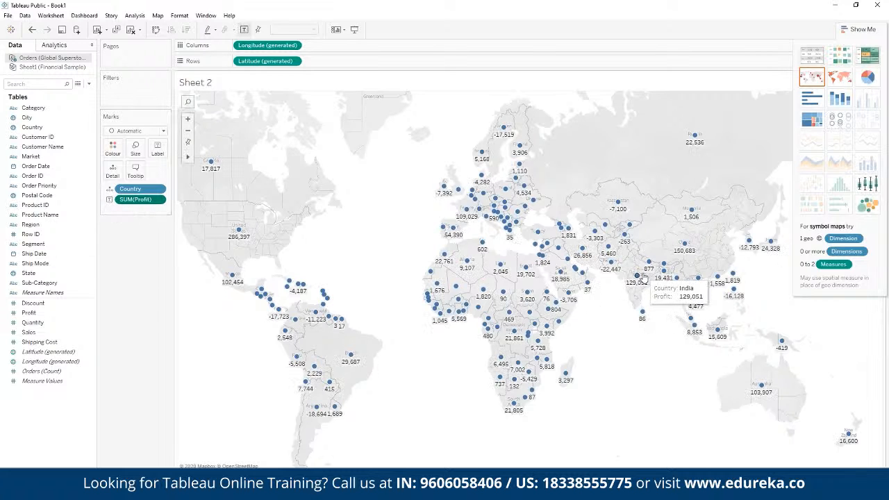
scroll(646, 306, up, 3)
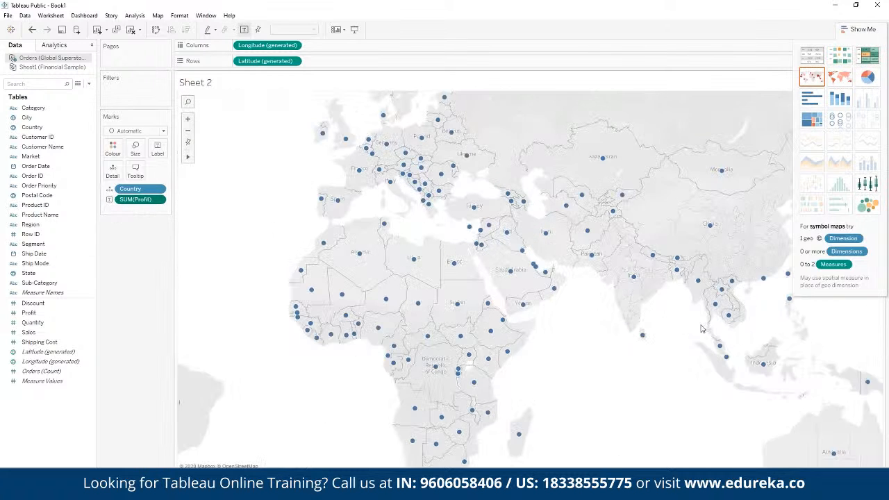
scroll(646, 306, down, 3)
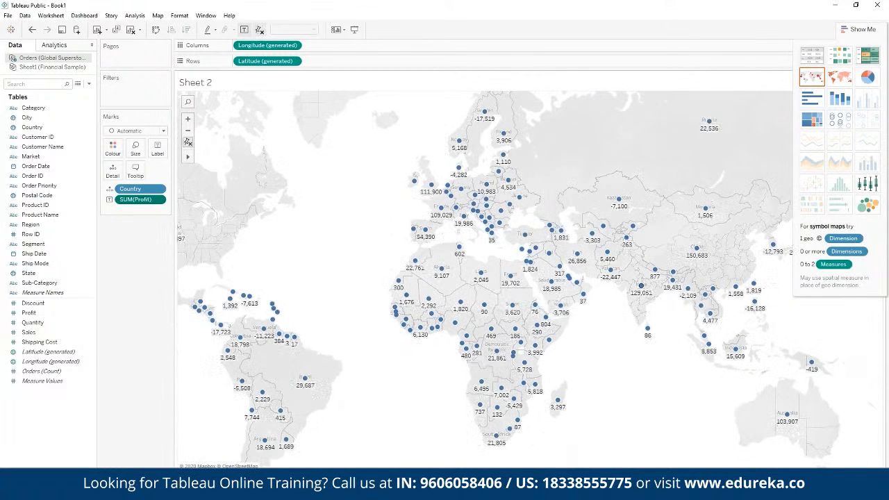
scroll(640, 286, down, 1)
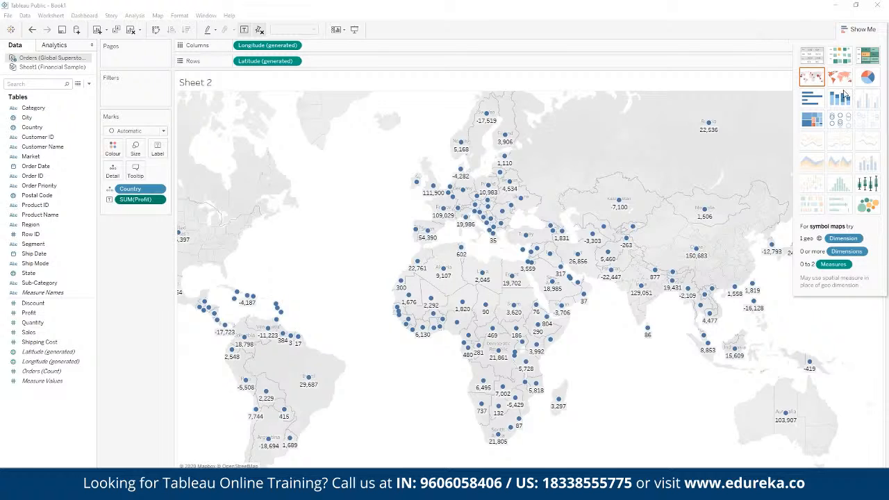
- Create a new dashboard and add Sheet 1 and Sheet 2 to it
click(80, 18)
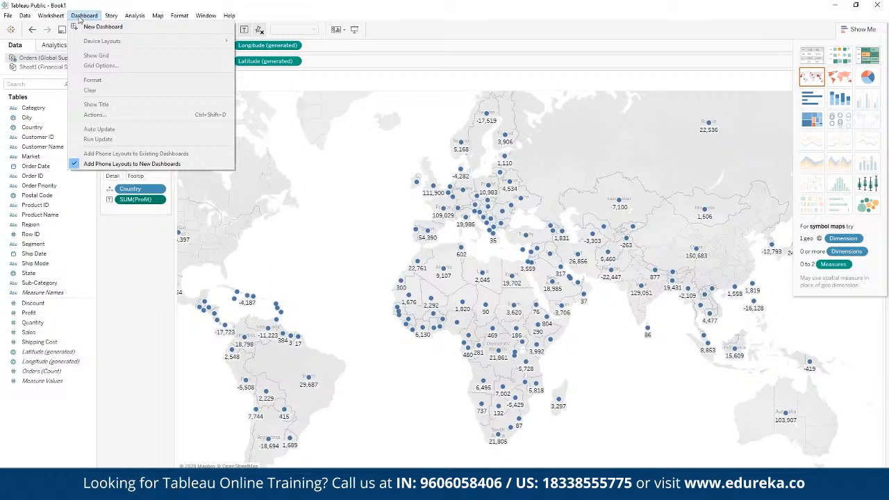
click(80, 28)
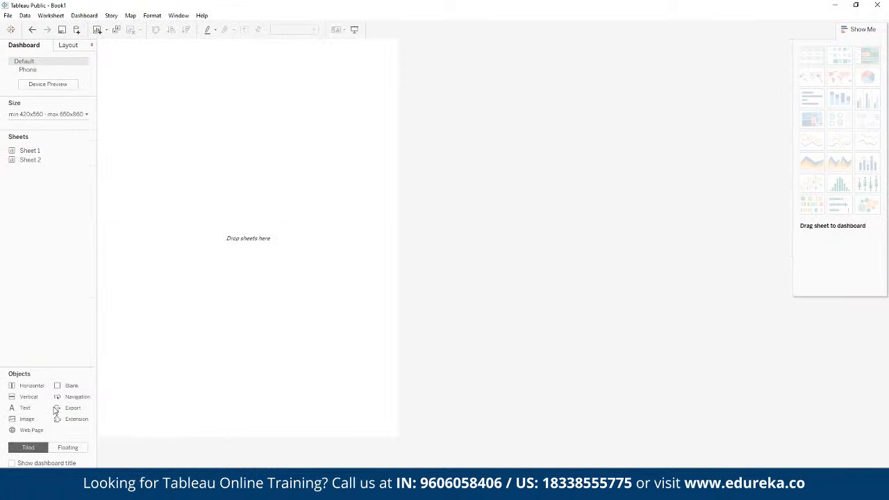
mouse_move(42, 150)
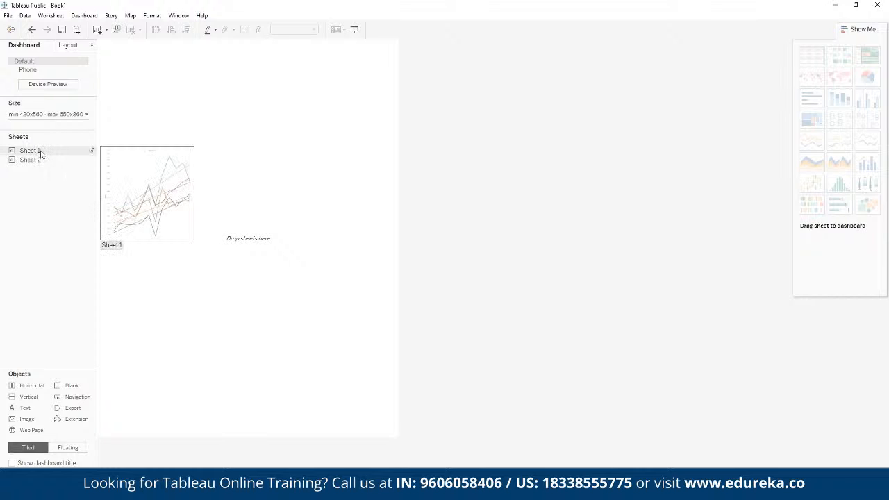
double_click(40, 153)
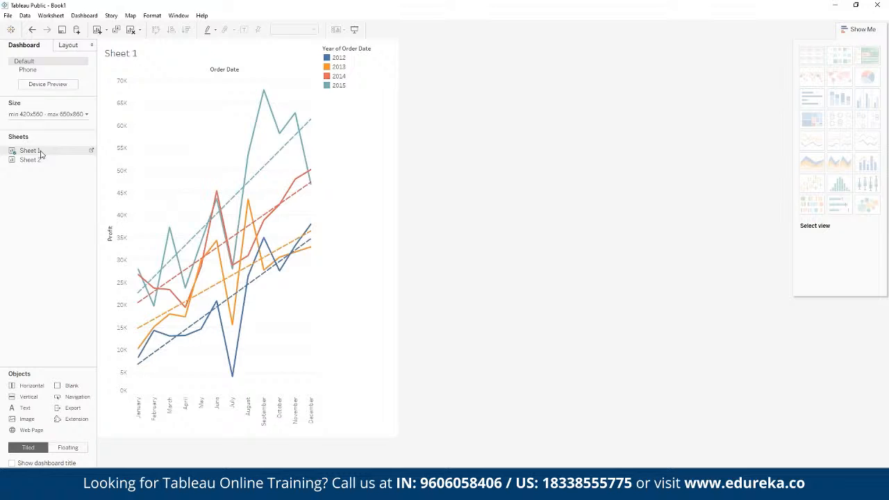
mouse_move(41, 162)
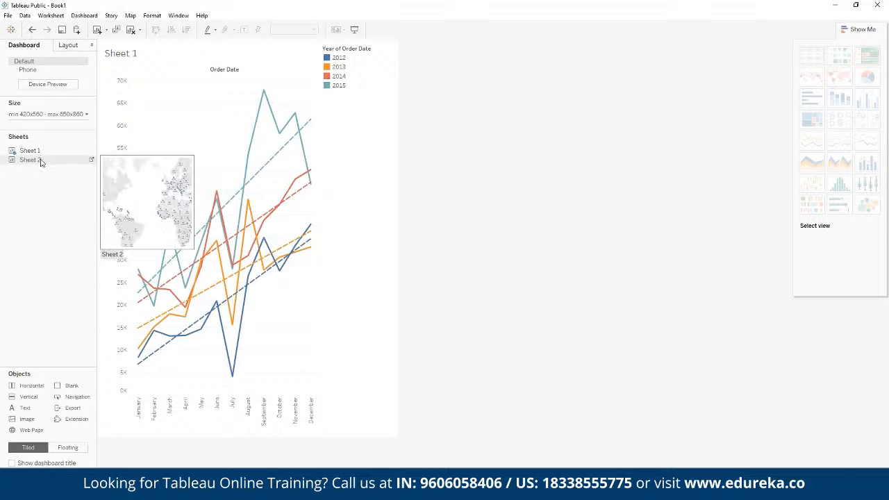
double_click(41, 161)
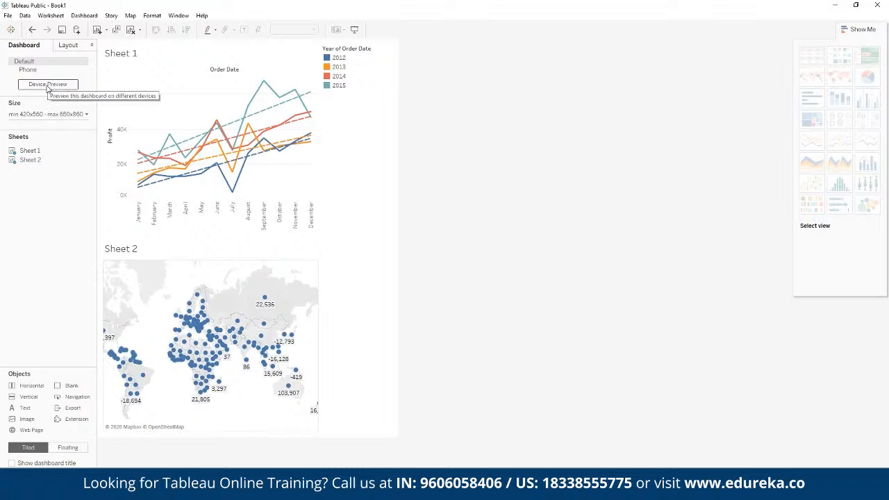
- Give the dashboard's Tiled container a solid border in light red
click(64, 47)
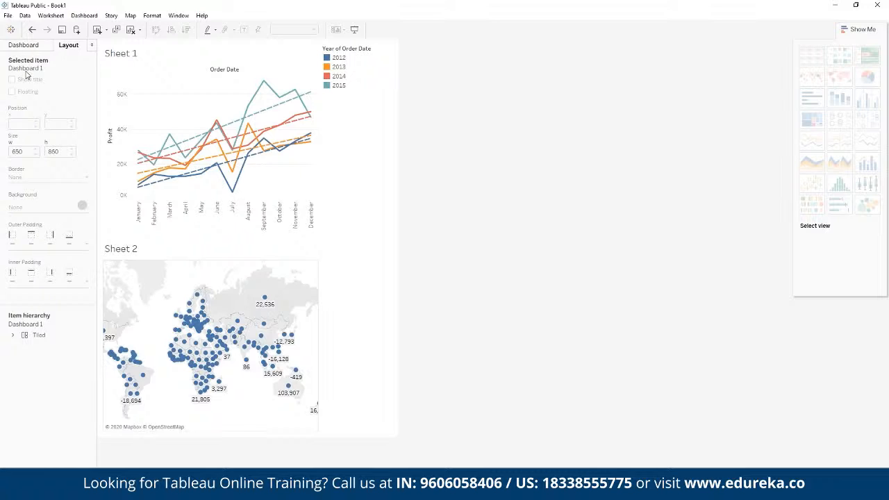
click(37, 337)
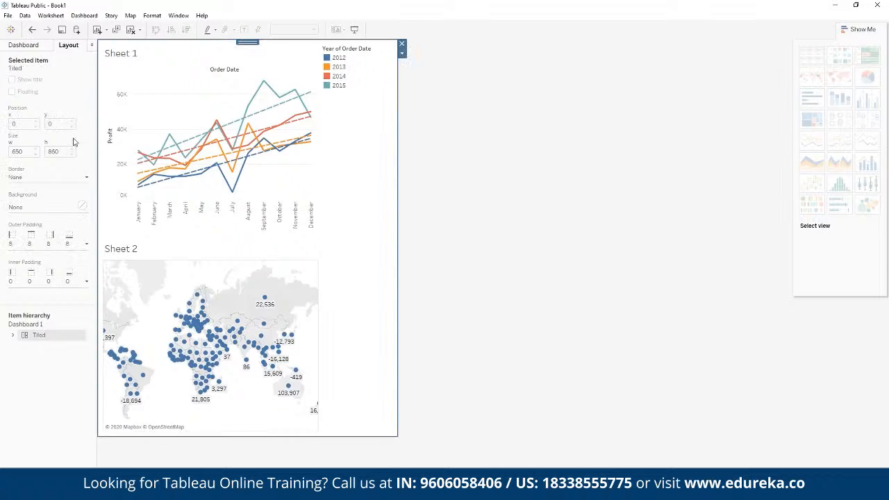
click(59, 181)
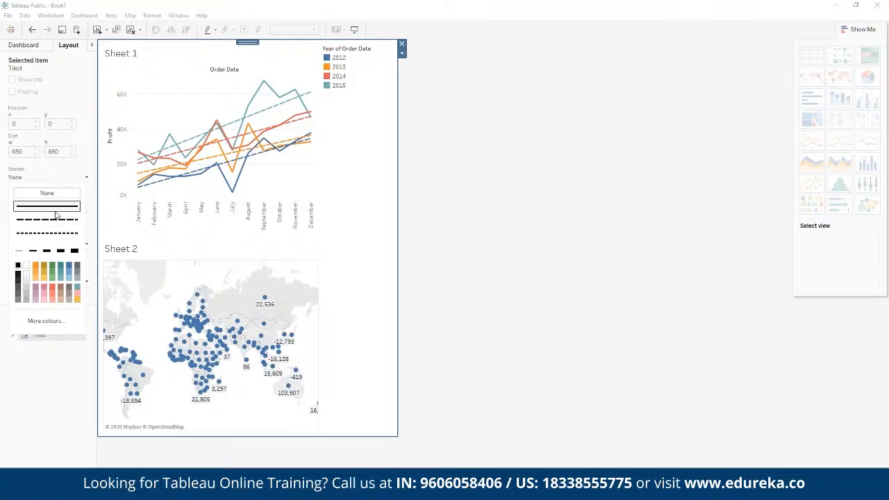
click(46, 206)
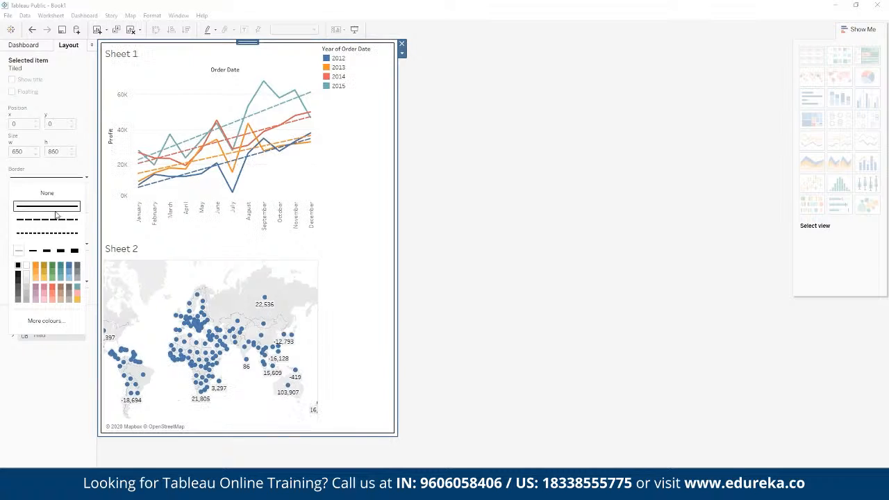
click(78, 286)
click(66, 376)
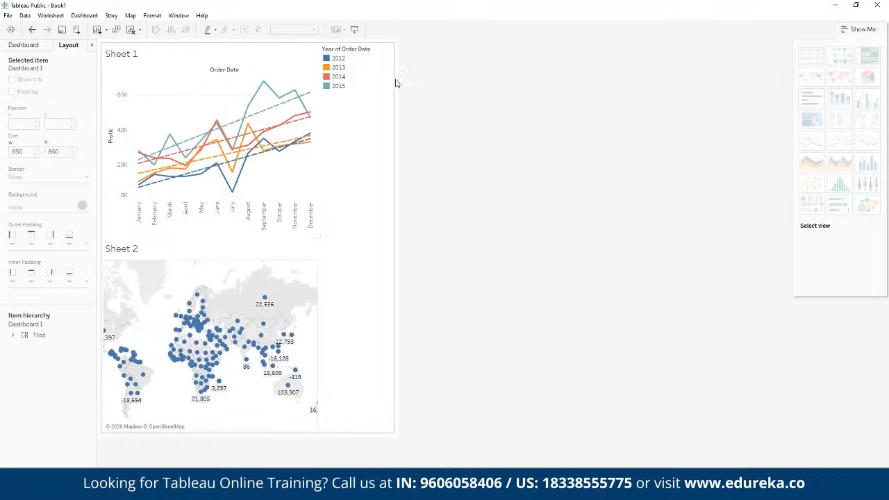
- Start saving the workbook with the finished dashboard
click(62, 31)
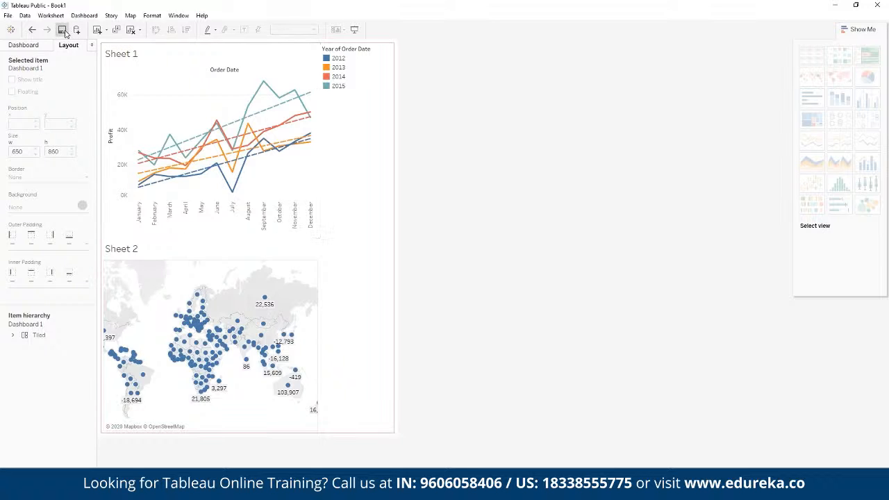